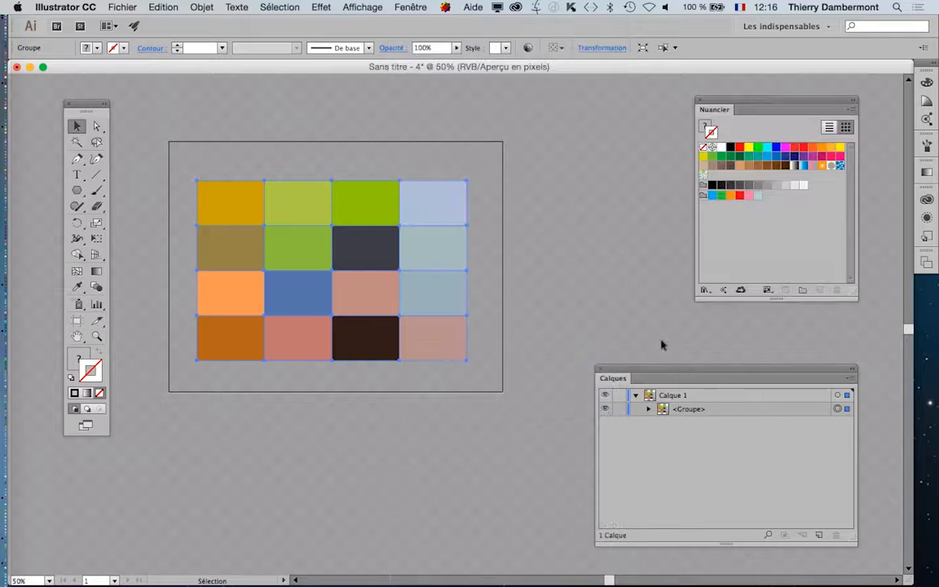
# - Enlarge the Swatches area and add the selected group of coloured rectangles to it as a pattern swatch
pyautogui.moveTo(653, 88); pyautogui.dragTo(559, 87)
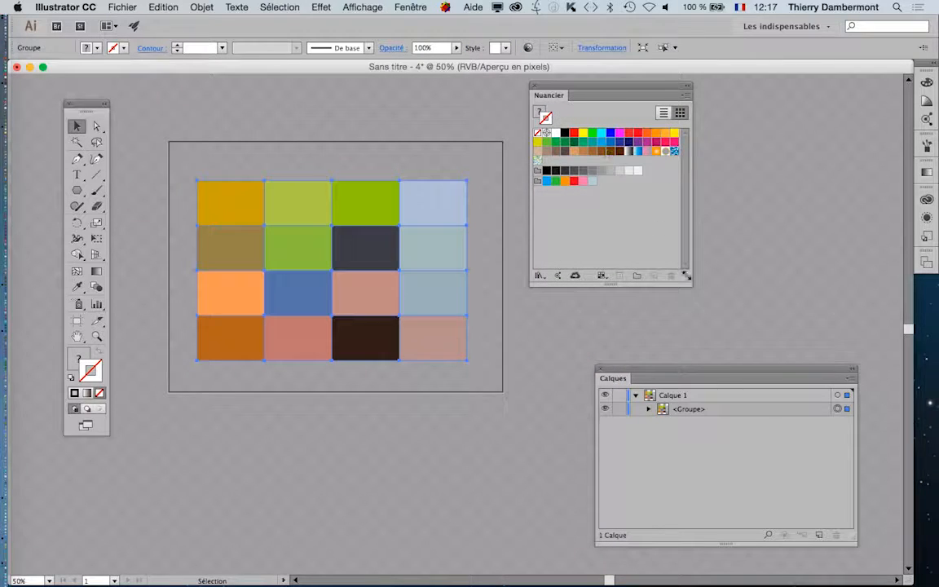
pyautogui.moveTo(687, 276); pyautogui.dragTo(692, 337)
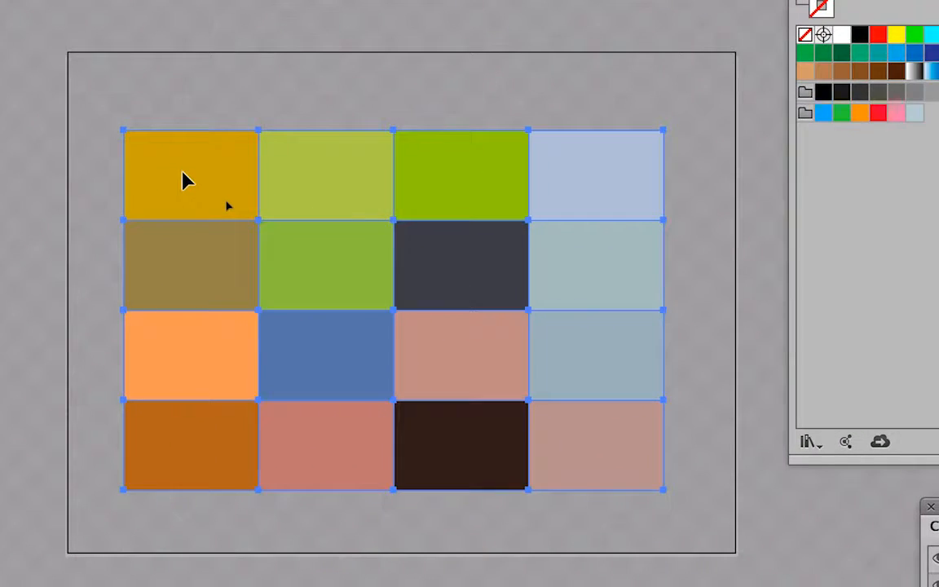
pyautogui.moveTo(184, 181); pyautogui.dragTo(281, 196)
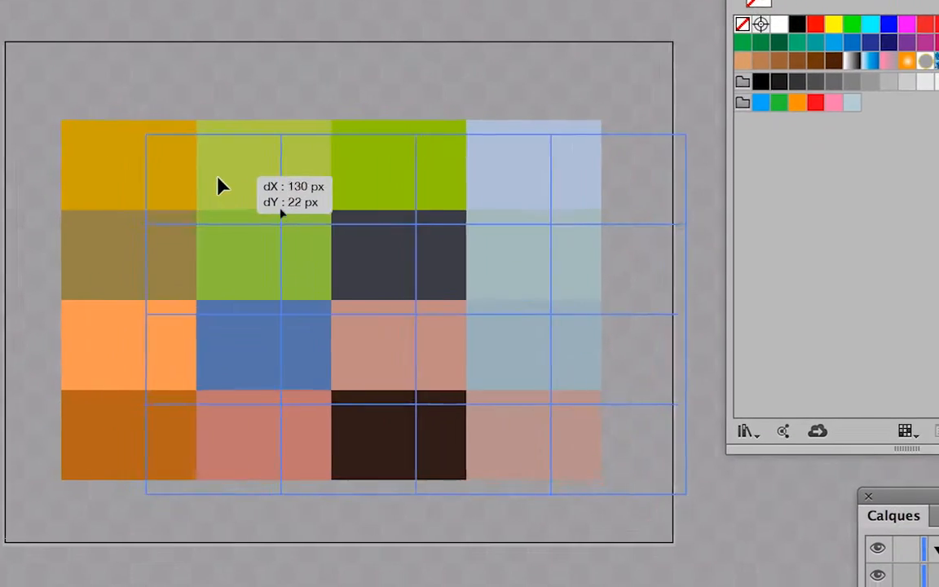
pyautogui.moveTo(218, 186); pyautogui.dragTo(481, 148)
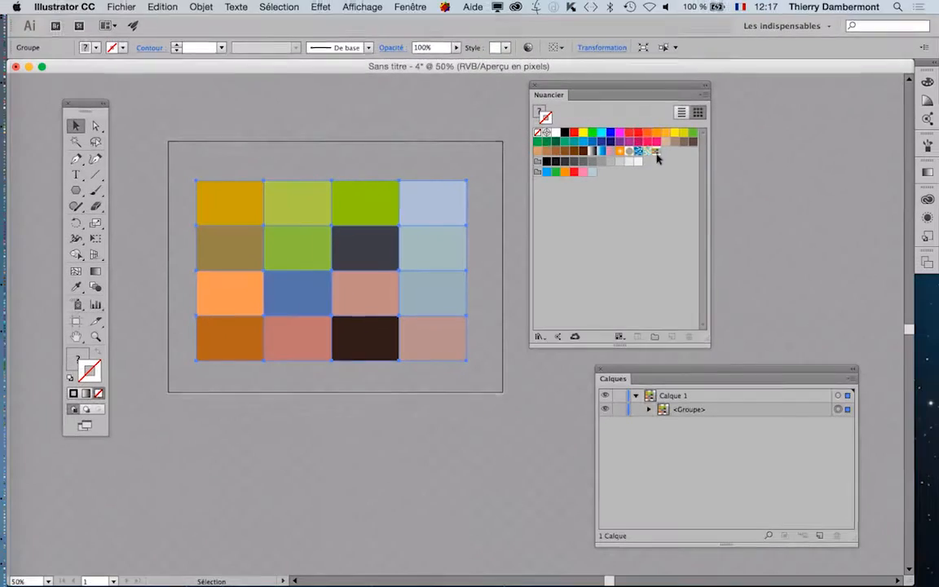
# - Display the swatches as large thumbnails (grandes vignettes) and widen the Swatches area
pyautogui.click(704, 94)
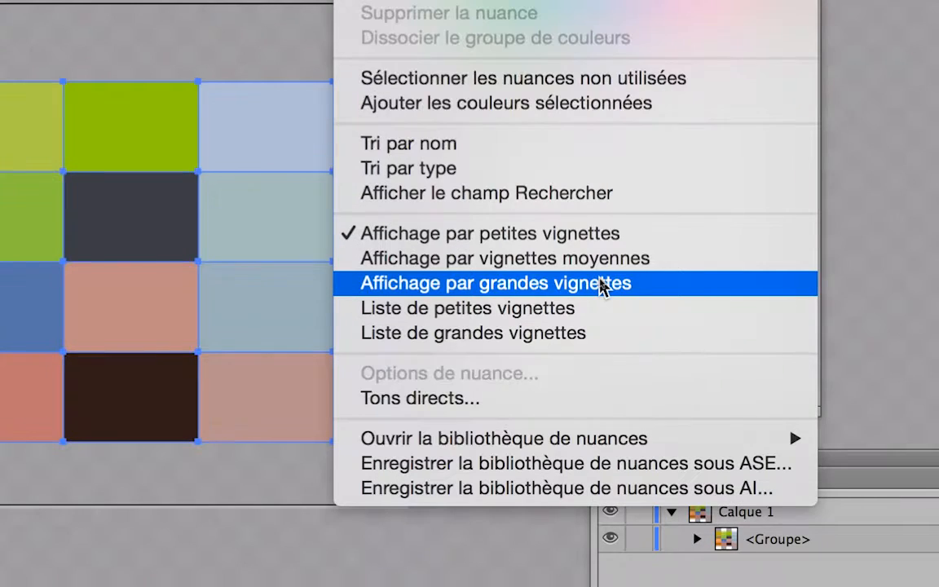
pyautogui.click(601, 285)
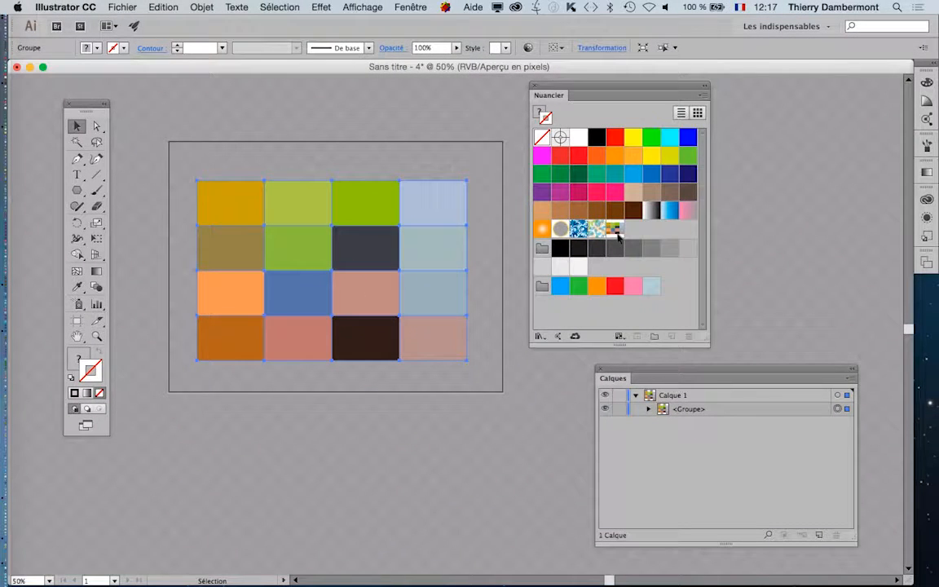
pyautogui.moveTo(705, 337); pyautogui.dragTo(798, 359)
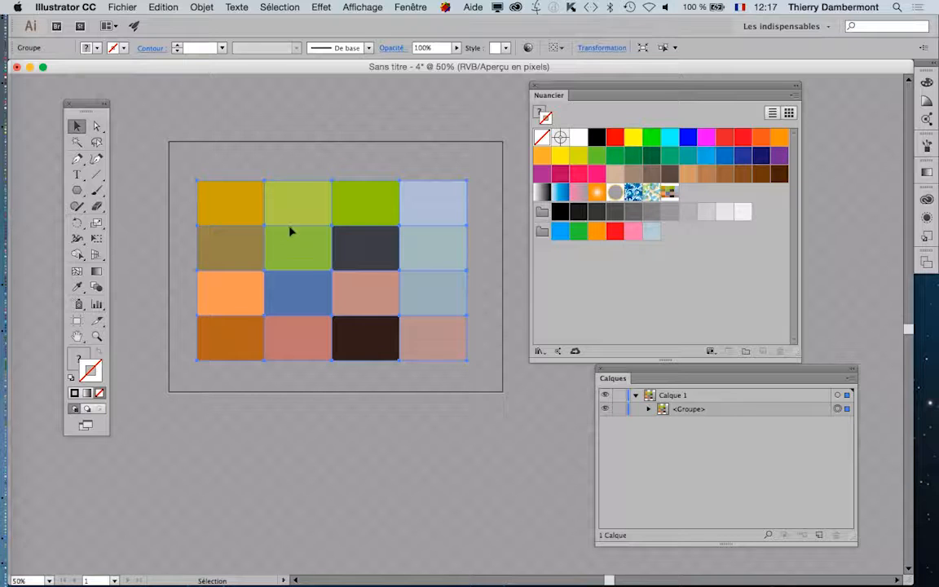
# - Add the selected group's colours to the swatches as individual colours, and delete the group from the artboard
pyautogui.moveTo(184, 144); pyautogui.dragTo(453, 380)
pyautogui.click(794, 96)
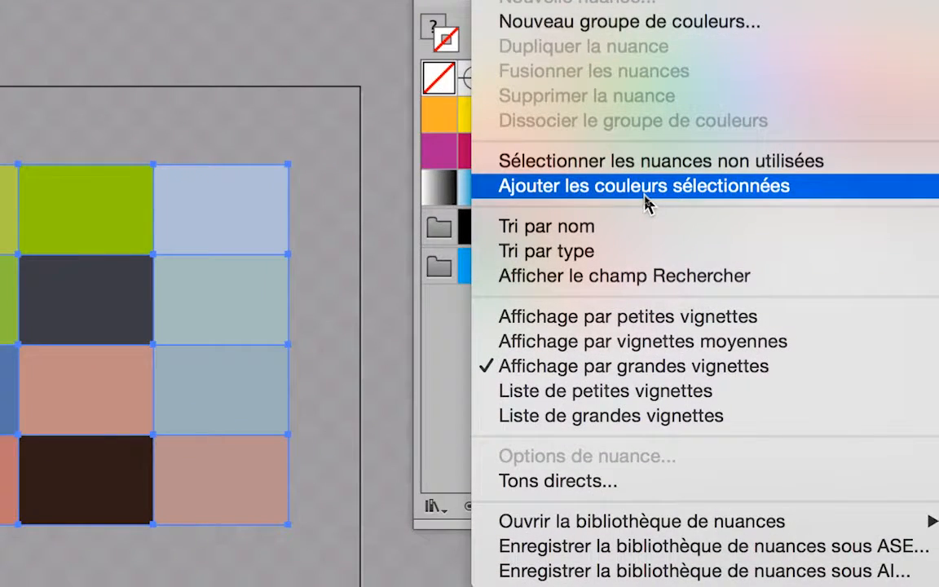
pyautogui.click(646, 202)
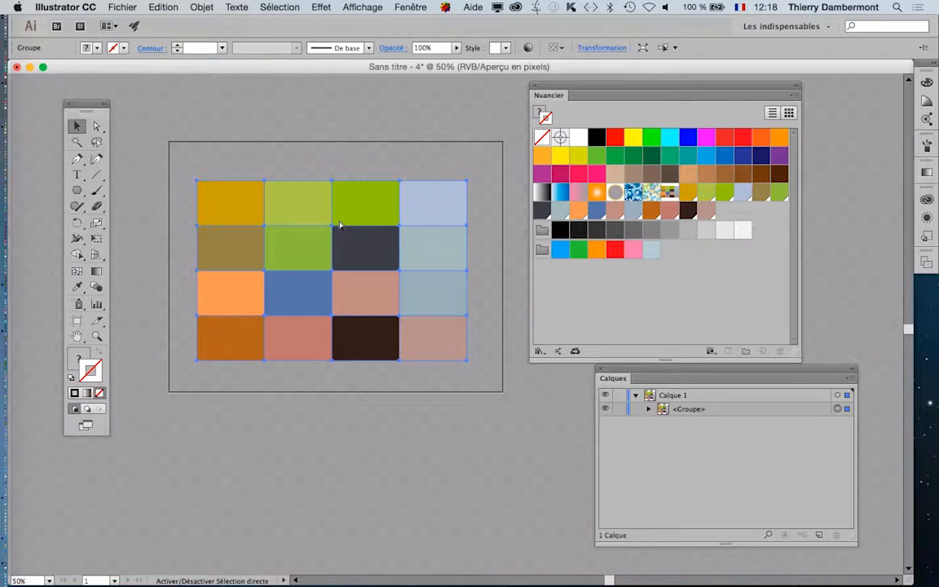
pyautogui.press('Delete')
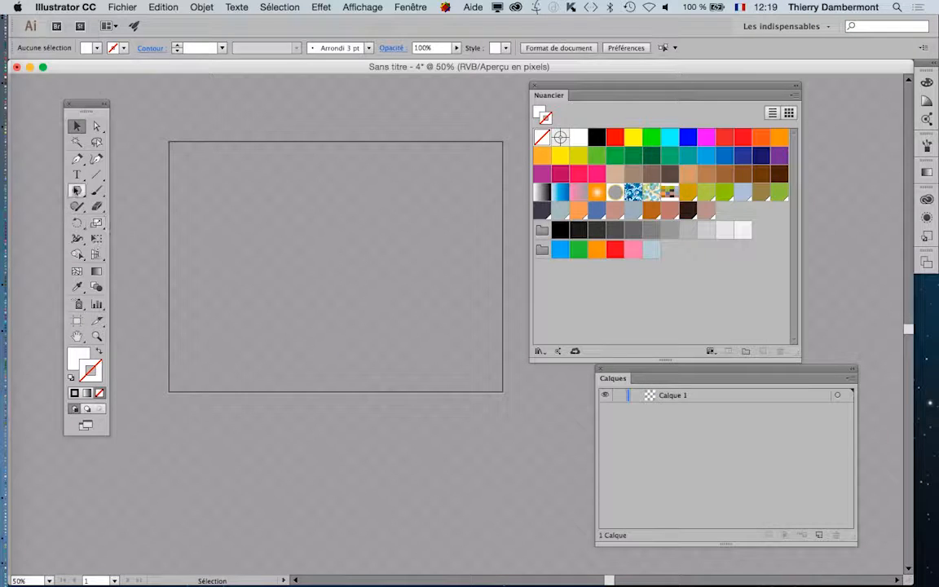
# - Draw five separate hexagons of different sizes across the artboard with the Polygon tool
pyautogui.click(77, 190)
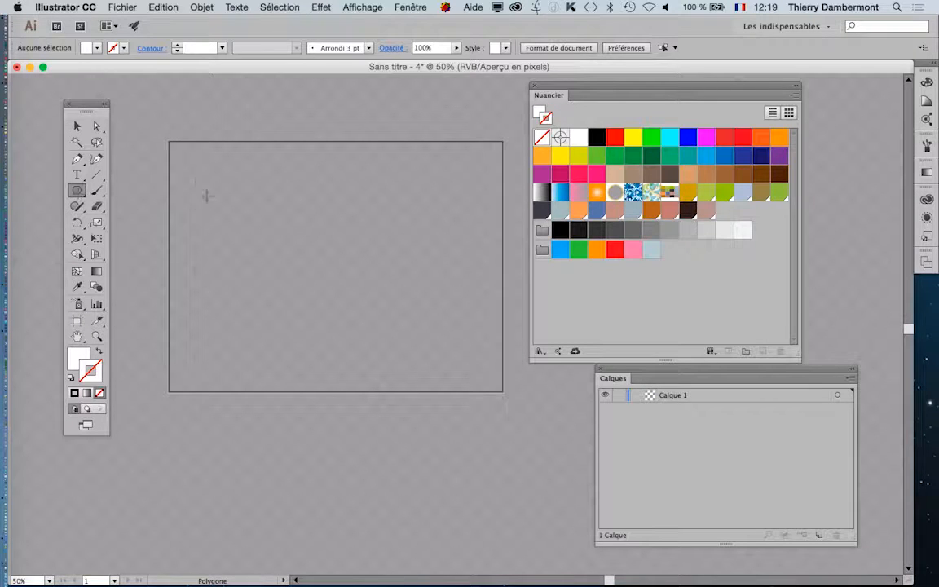
pyautogui.moveTo(274, 208); pyautogui.dragTo(243, 186)
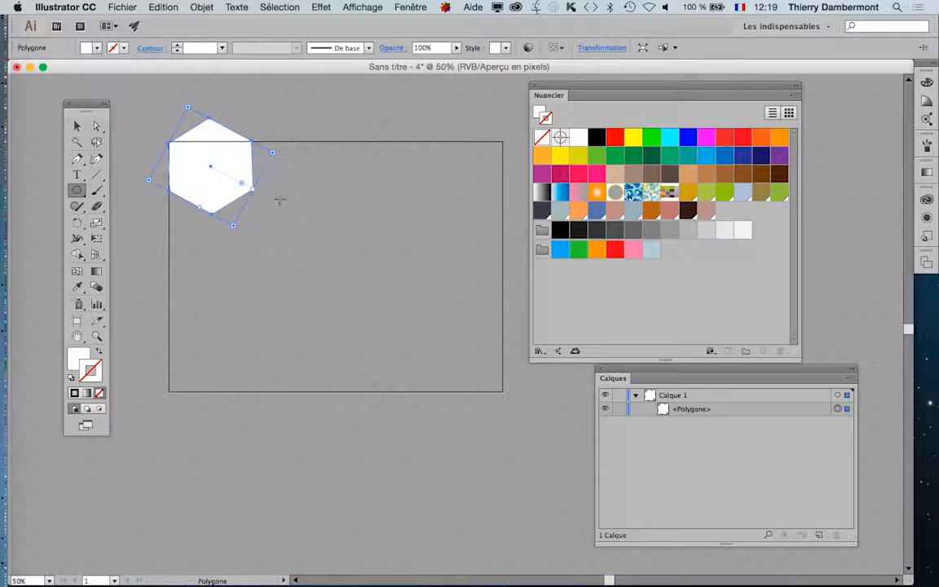
pyautogui.moveTo(315, 204); pyautogui.dragTo(337, 228)
pyautogui.moveTo(369, 267); pyautogui.dragTo(398, 303)
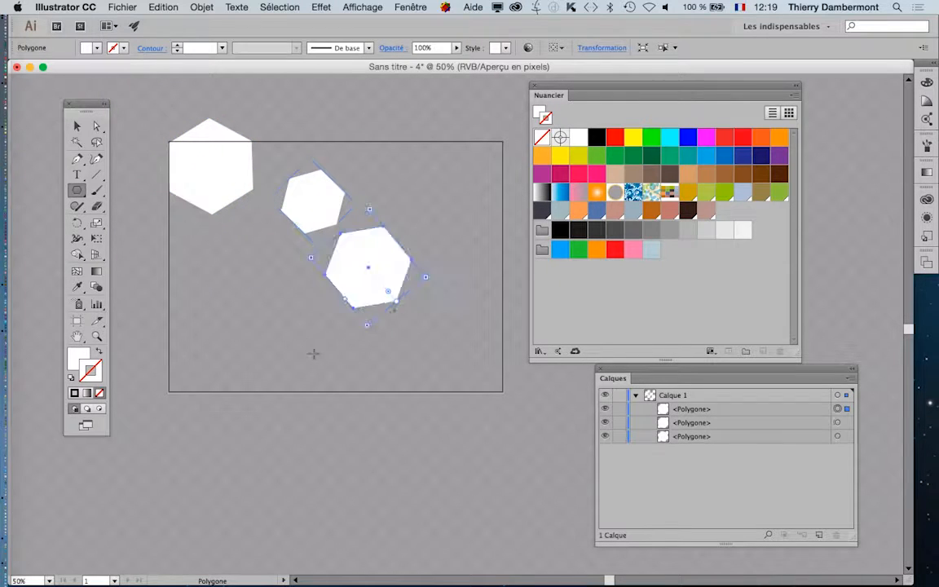
pyautogui.moveTo(312, 352); pyautogui.dragTo(328, 369)
pyautogui.moveTo(190, 275); pyautogui.dragTo(243, 303)
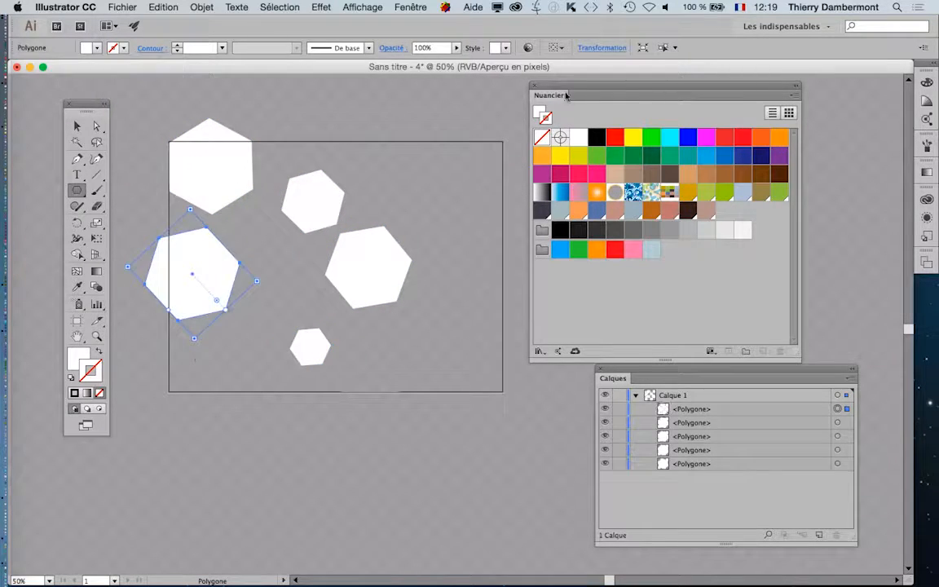
# - Apply the light orange swatch to the stroke of the large hexagon right of the artboard's centre
pyautogui.moveTo(554, 94); pyautogui.dragTo(473, 111)
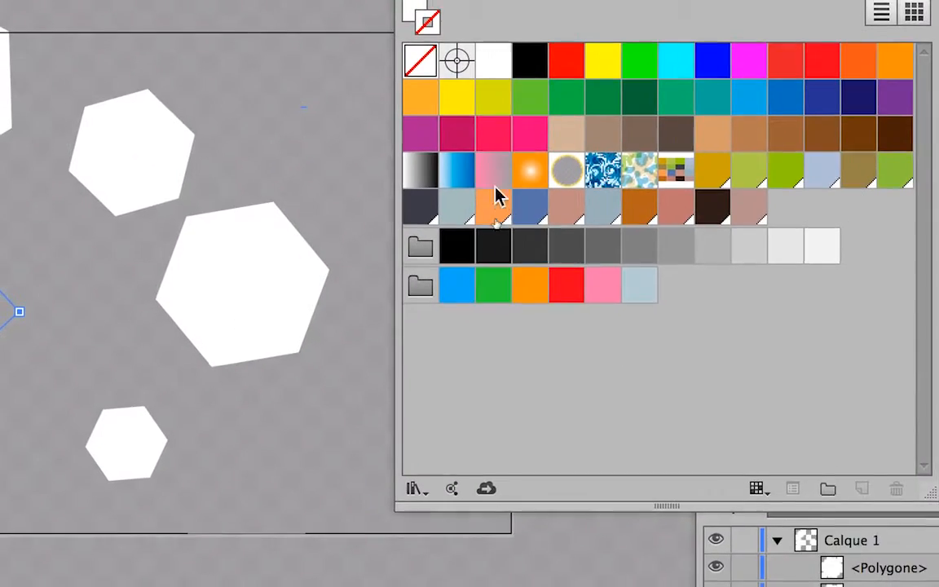
pyautogui.moveTo(487, 341); pyautogui.dragTo(263, 397)
pyautogui.moveTo(418, 222); pyautogui.dragTo(418, 218)
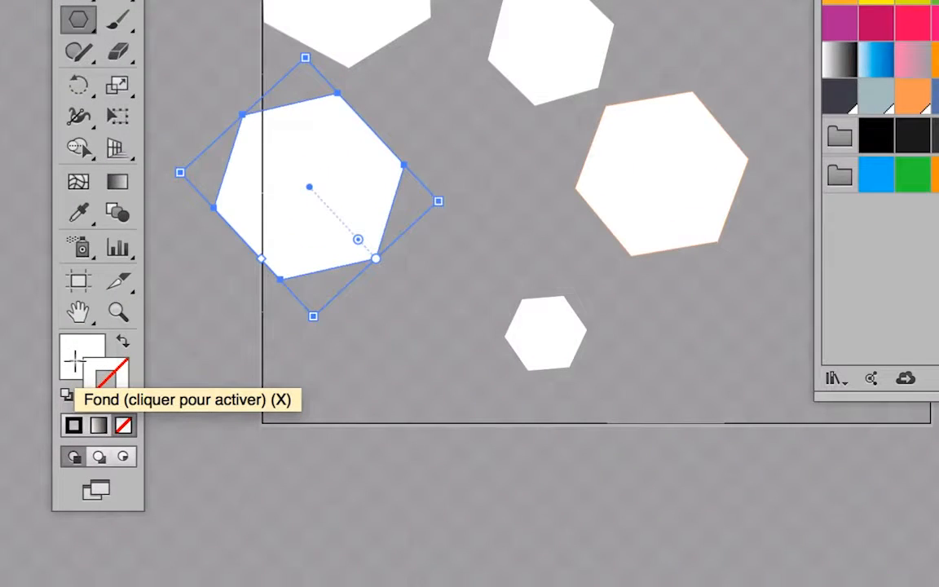
# - Fill the lower-left hexagon with blue, the right one with dark orange, the upper-middle with light green, the upper-left with lavender and the smallest with khaki
pyautogui.click(64, 364)
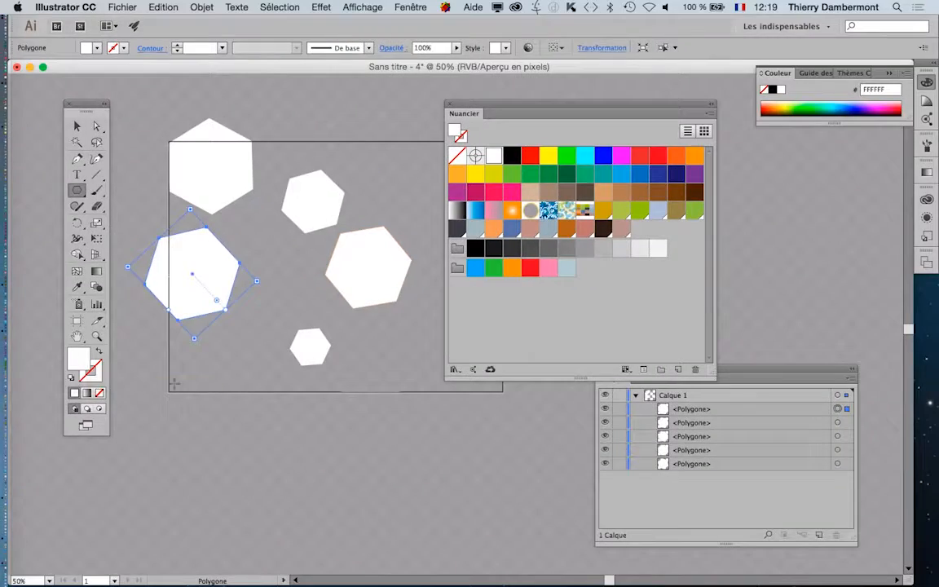
pyautogui.moveTo(511, 228); pyautogui.dragTo(216, 269)
pyautogui.moveTo(567, 228); pyautogui.dragTo(379, 261)
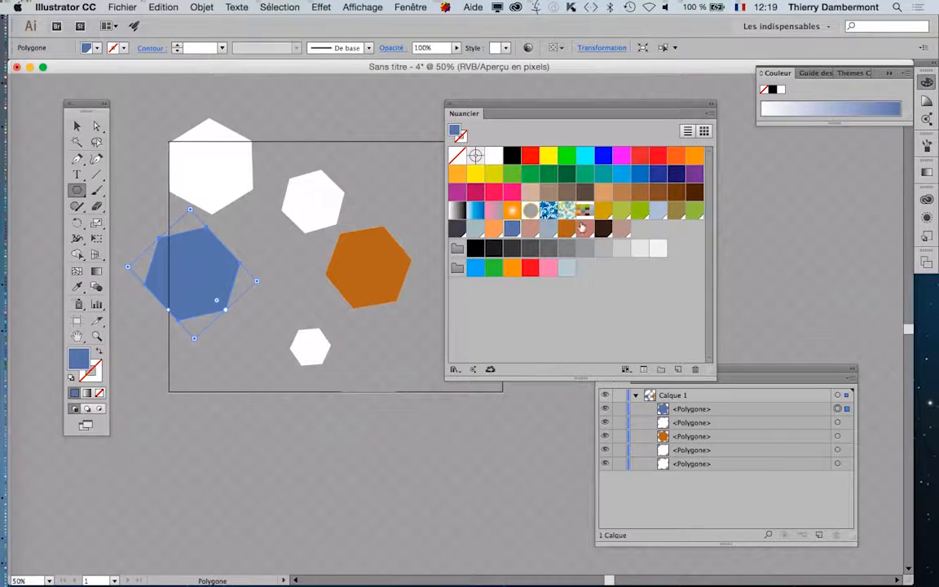
pyautogui.moveTo(621, 213); pyautogui.dragTo(309, 203)
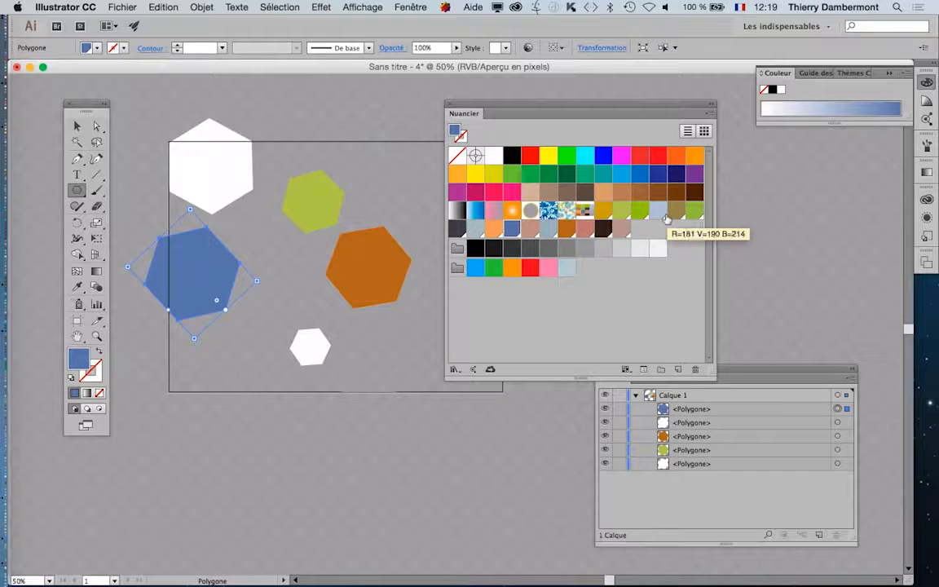
pyautogui.moveTo(658, 211); pyautogui.dragTo(228, 168)
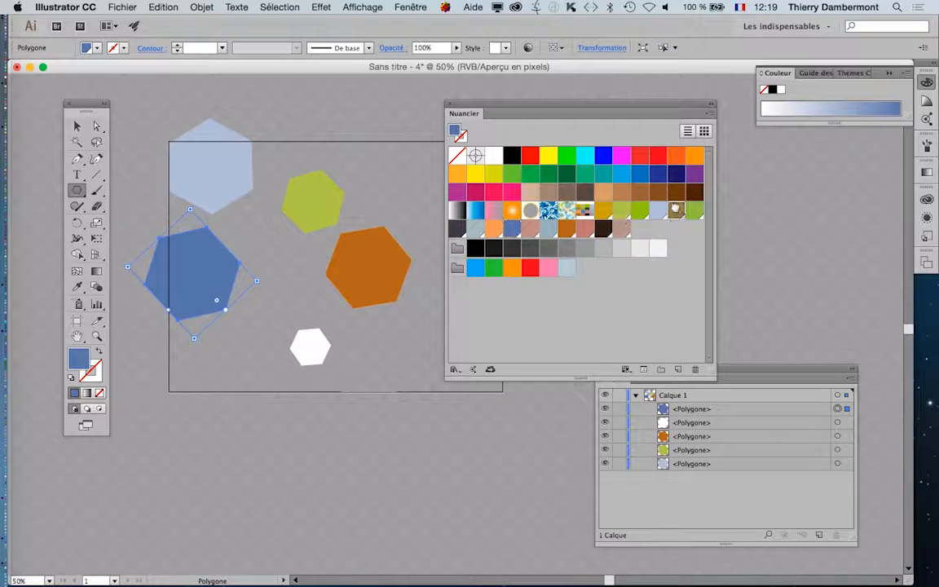
pyautogui.moveTo(675, 210); pyautogui.dragTo(322, 349)
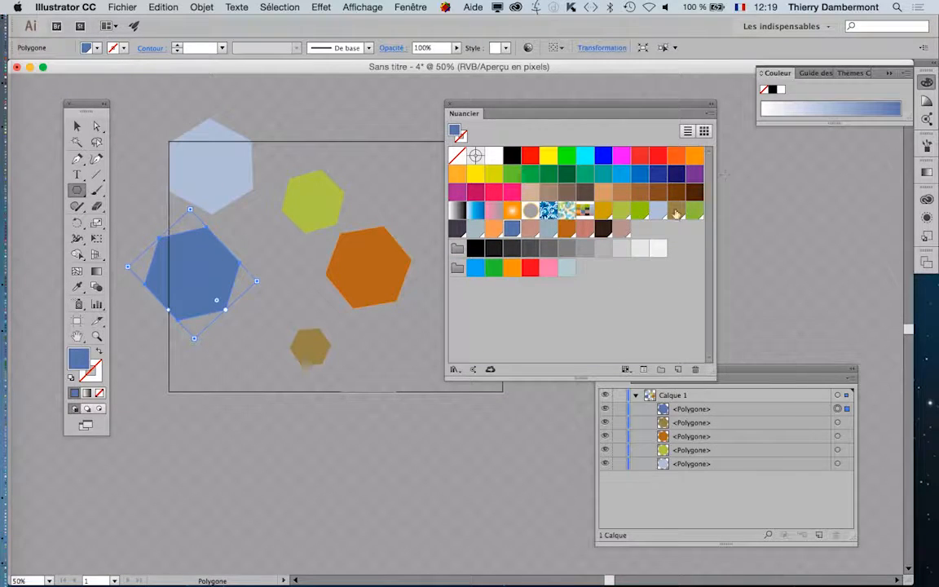
# - Recolour the upper-left hexagon with salmon, dark orange and finally the pale grey-blue swatch
pyautogui.moveTo(493, 210); pyautogui.dragTo(216, 171)
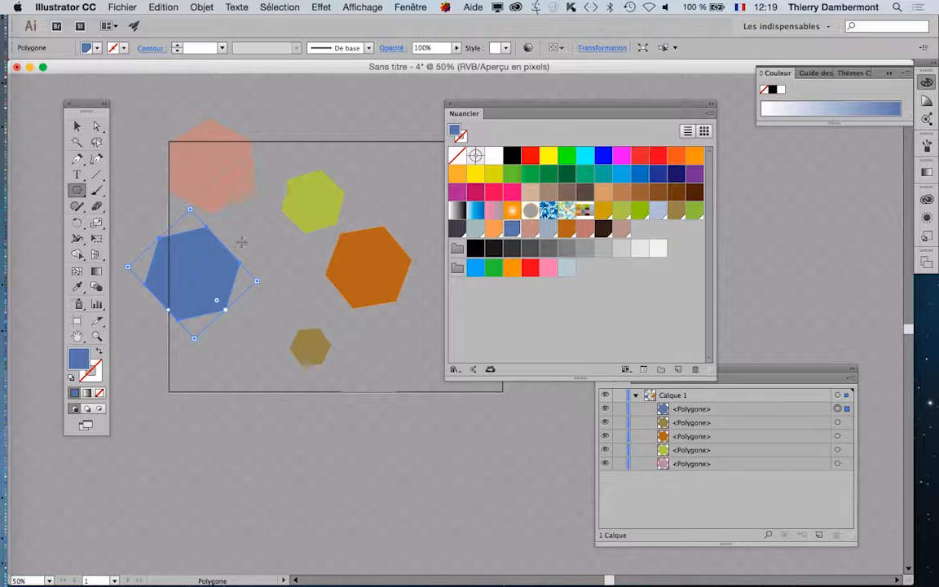
pyautogui.moveTo(513, 210); pyautogui.dragTo(227, 187)
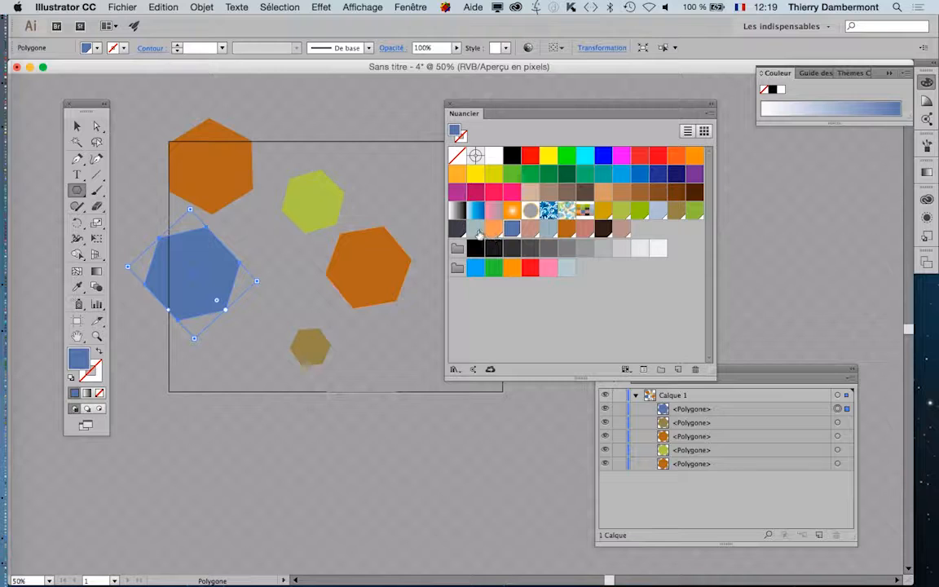
pyautogui.moveTo(479, 233); pyautogui.dragTo(205, 162)
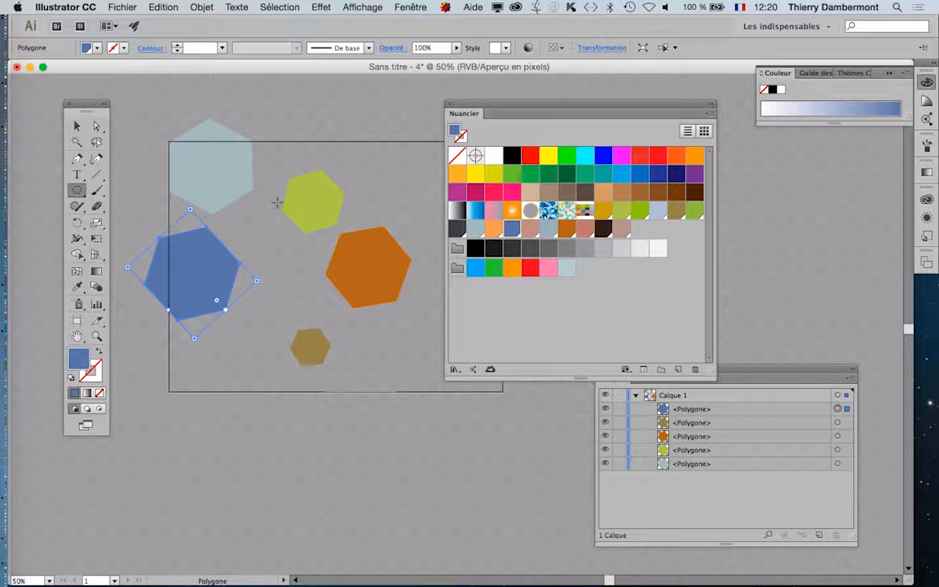
# - Remove the light orange stroke from the dark orange hexagon
pyautogui.click(77, 125)
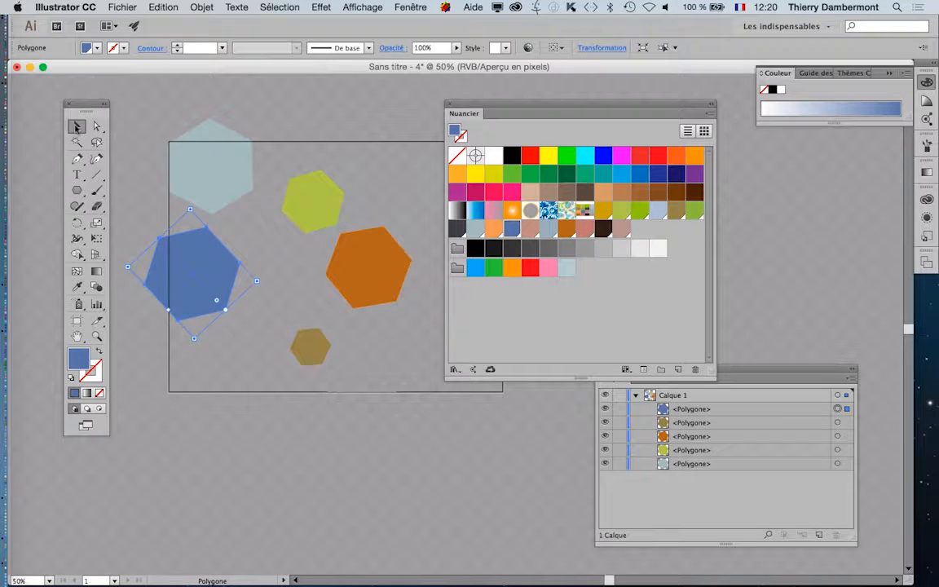
pyautogui.click(355, 263)
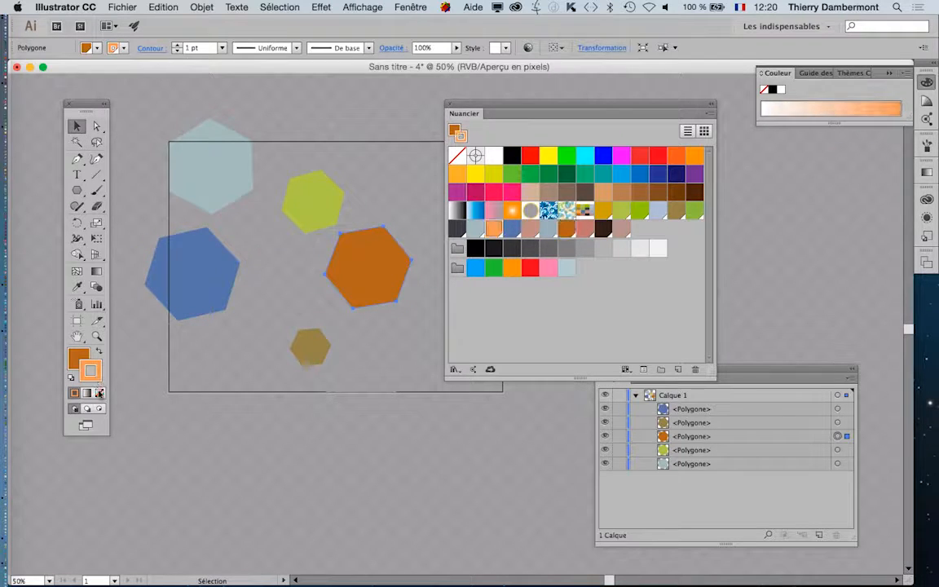
pyautogui.press('/')
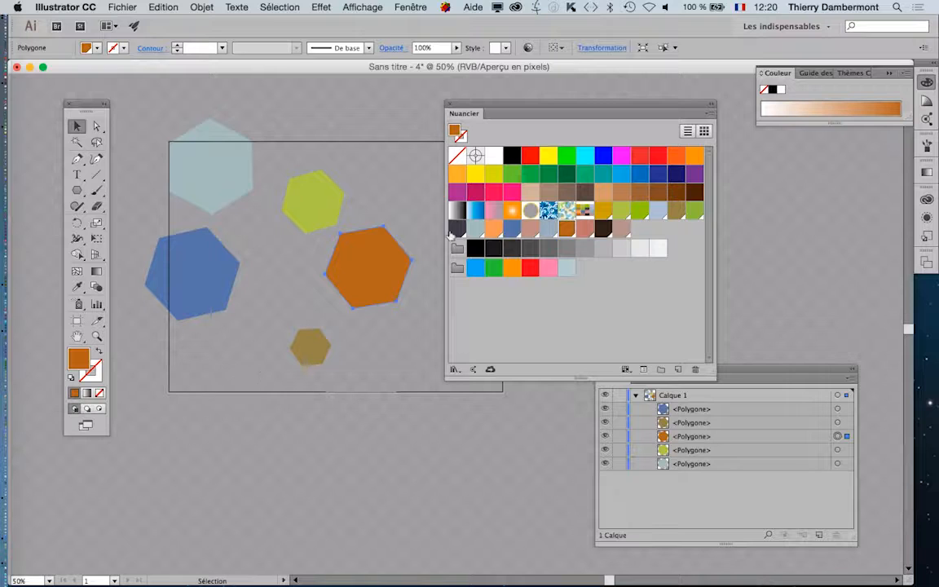
# - Move all five hexagons fully onto the artboard, and adjust the positions of the grey-blue and khaki ones individually
pyautogui.moveTo(473, 104); pyautogui.dragTo(641, 128)
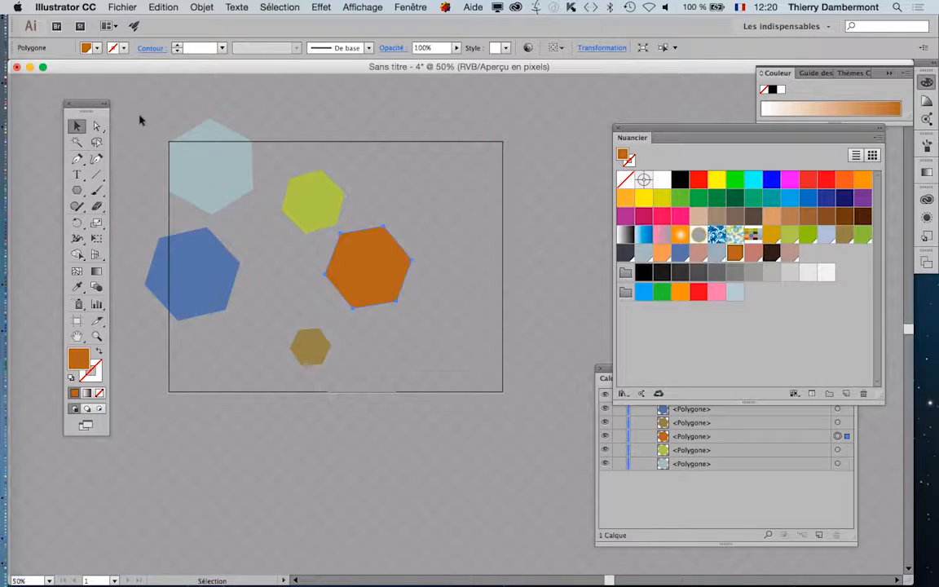
pyautogui.press('super+a')
pyautogui.moveTo(369, 302); pyautogui.dragTo(417, 323)
pyautogui.click(463, 239)
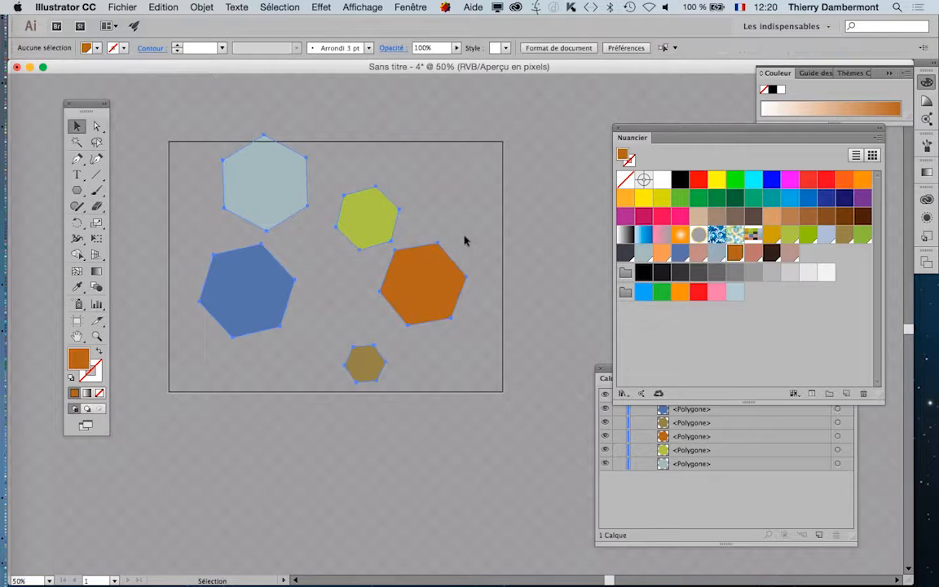
pyautogui.moveTo(256, 214); pyautogui.dragTo(263, 246)
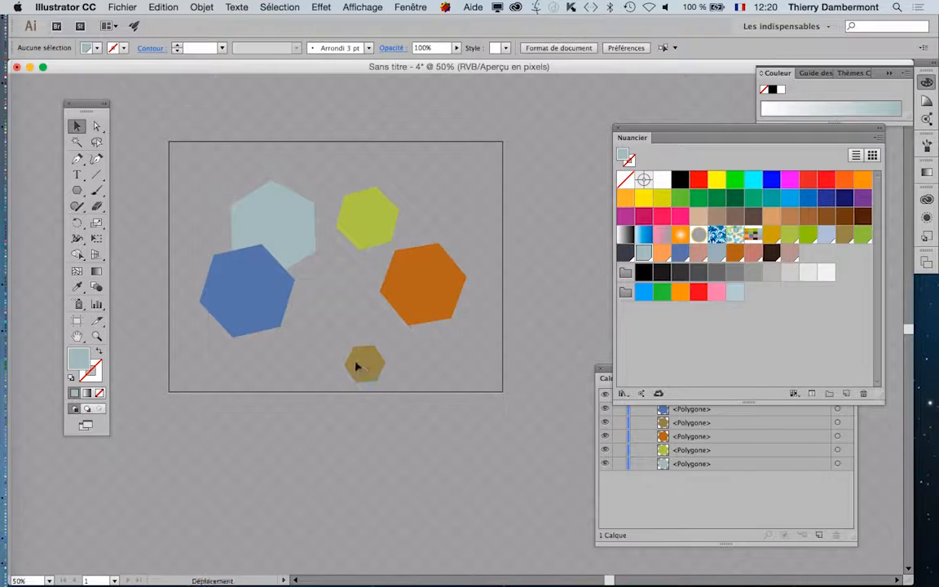
pyautogui.moveTo(357, 364); pyautogui.dragTo(340, 357)
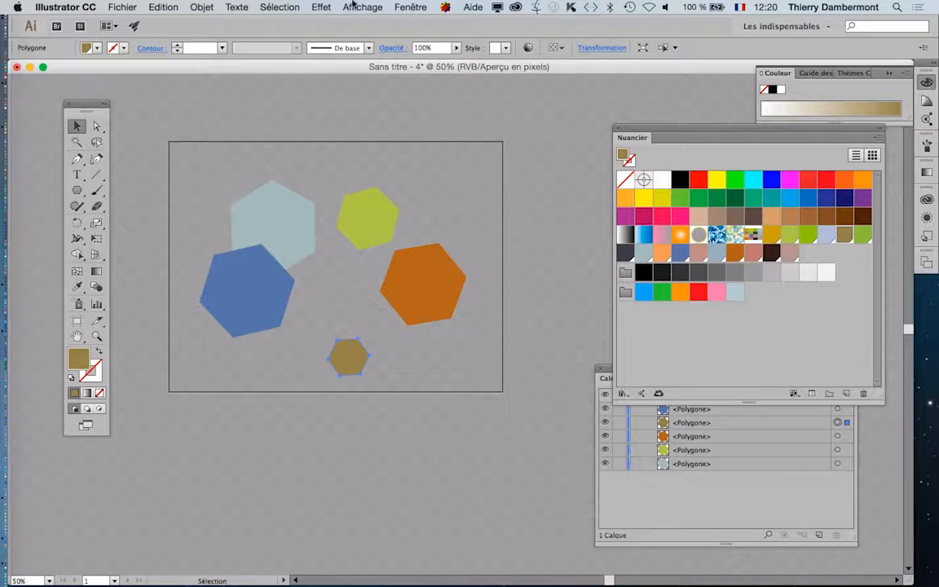
# - Hide the transparency grid so the artboard shows a plain background
pyautogui.click(353, 6)
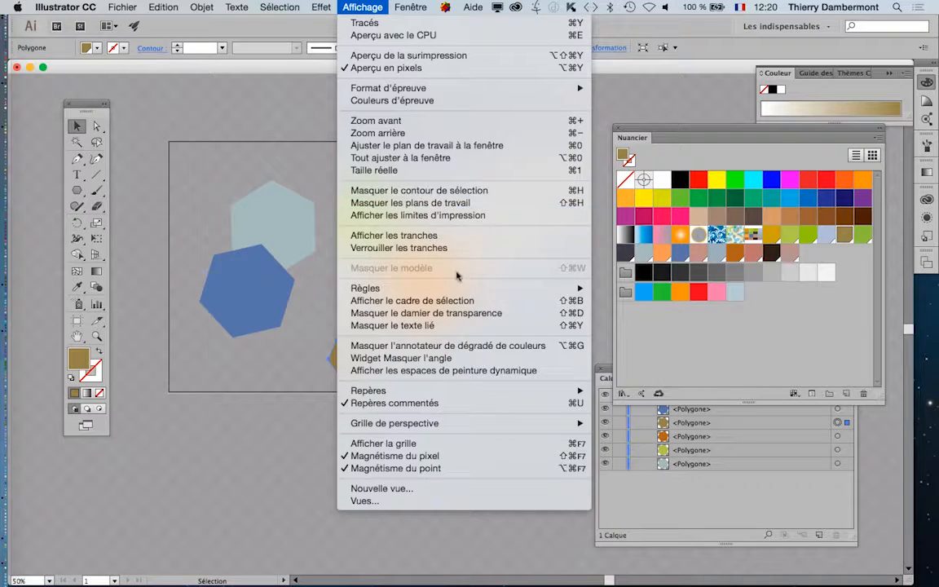
pyautogui.click(459, 312)
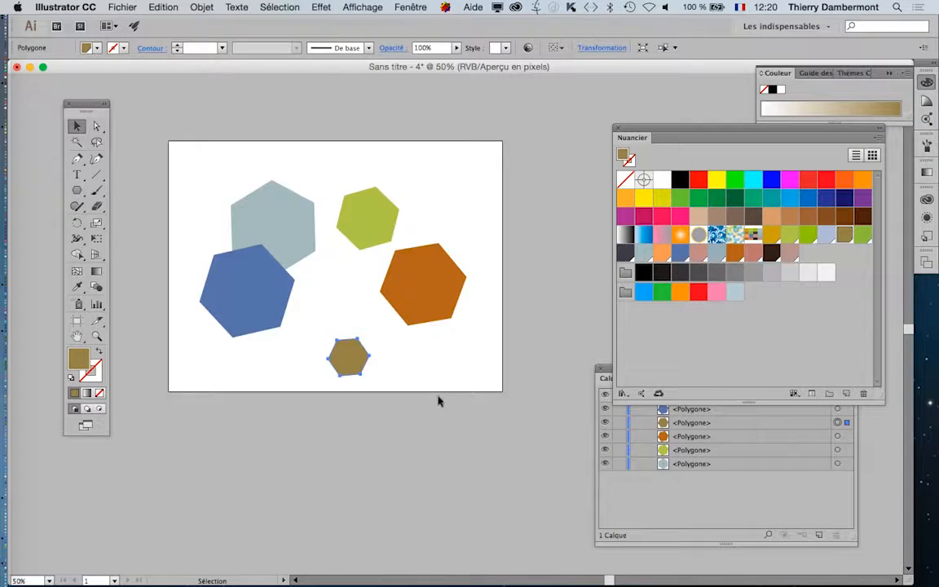
# - Enlarge the small khaki hexagon to about twice its size with Free Transform, so it overlaps the dark orange one
pyautogui.press('e')
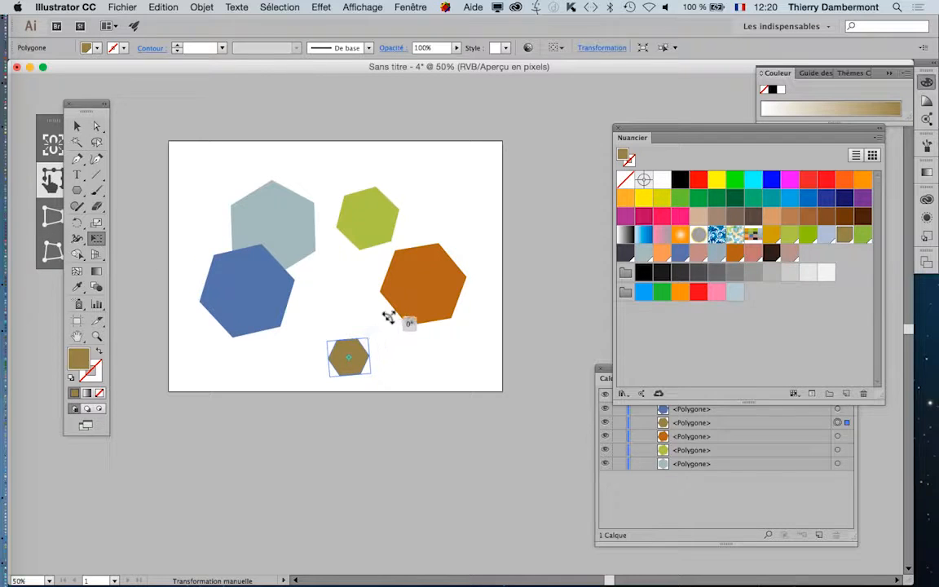
pyautogui.moveTo(368, 336); pyautogui.dragTo(410, 294)
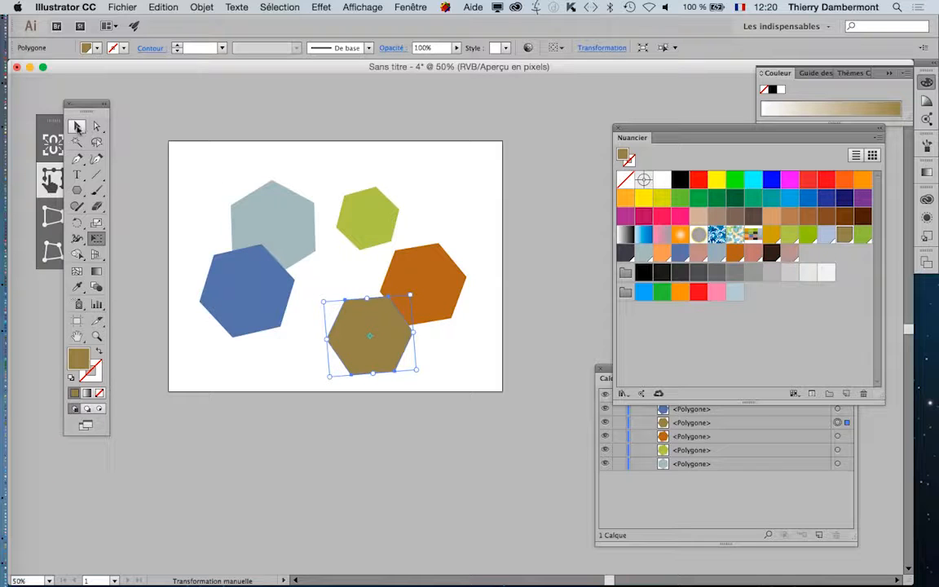
# - Move the khaki hexagon between the blue and dark orange ones so it no longer overlaps either, and deselect it
pyautogui.press('v')
pyautogui.moveTo(356, 367); pyautogui.dragTo(330, 357)
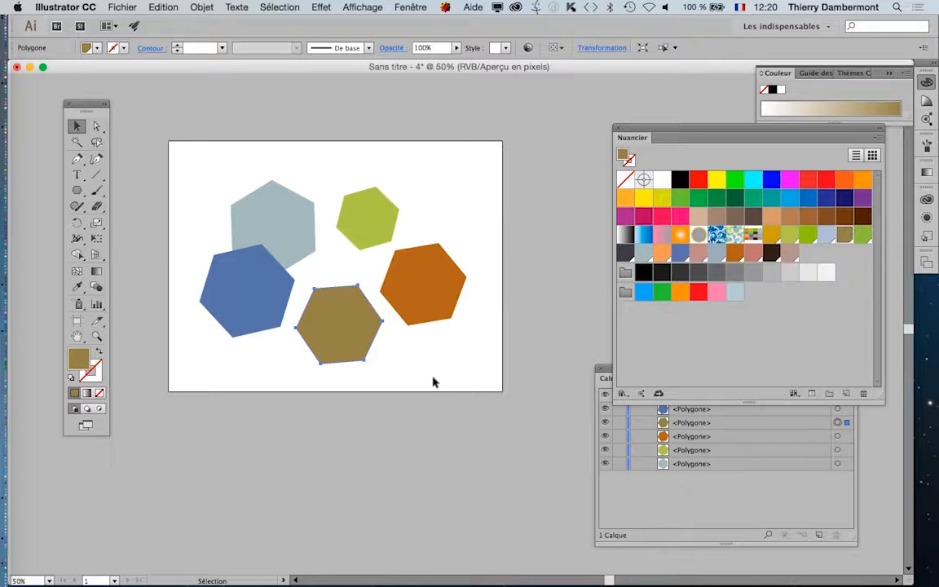
pyautogui.click(446, 401)
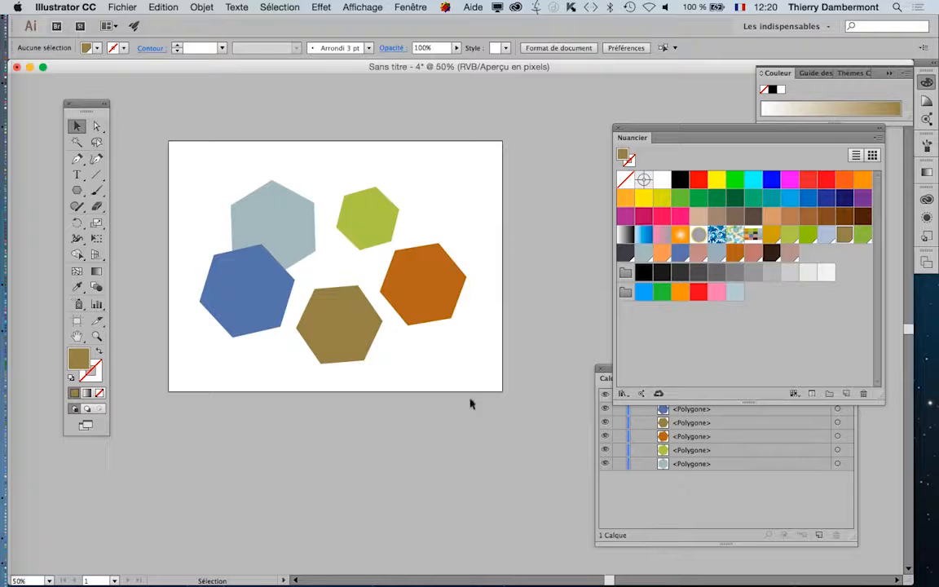
# - Fill the dark orange hexagon with the multicoloured grid pattern swatch
pyautogui.moveTo(646, 138); pyautogui.dragTo(529, 110)
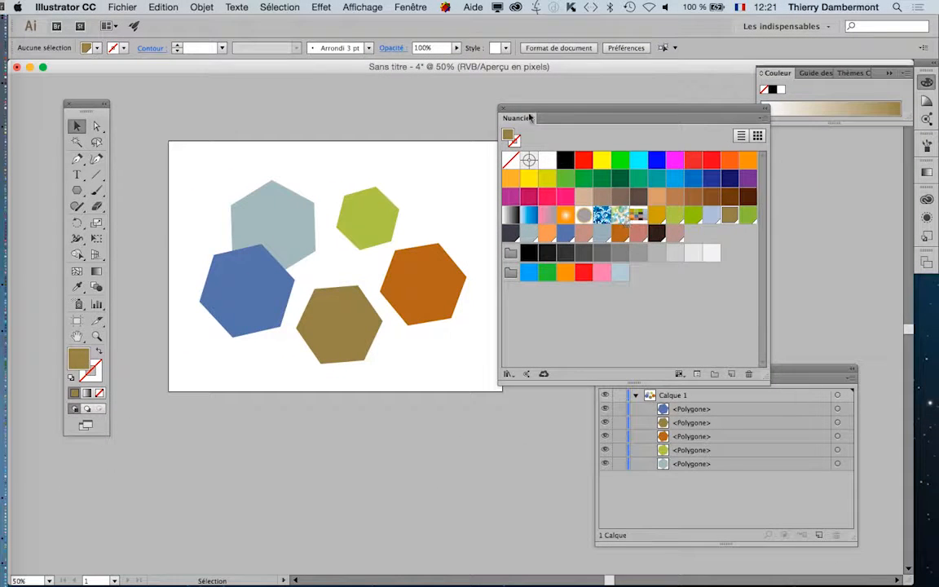
pyautogui.moveTo(530, 118); pyautogui.dragTo(603, 119)
pyautogui.click(427, 280)
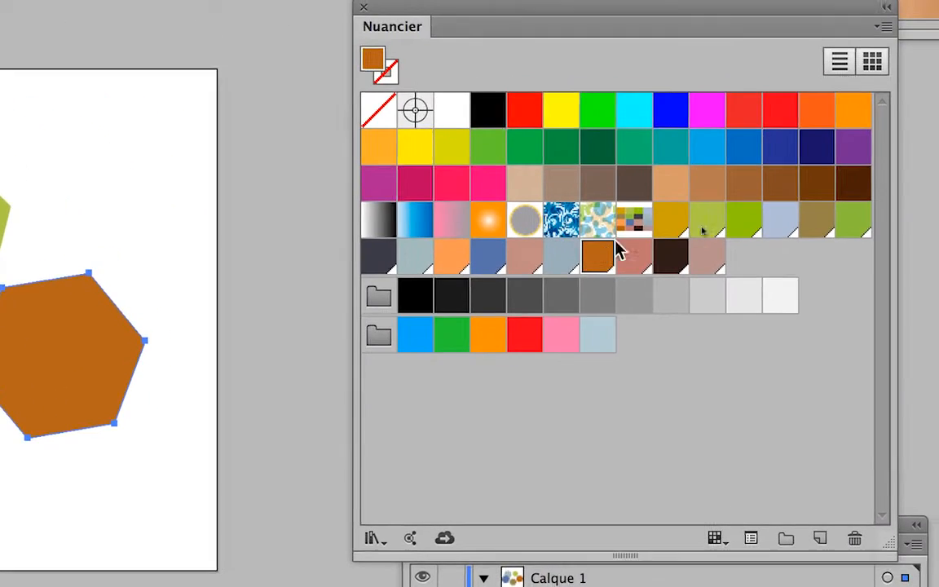
pyautogui.click(730, 194)
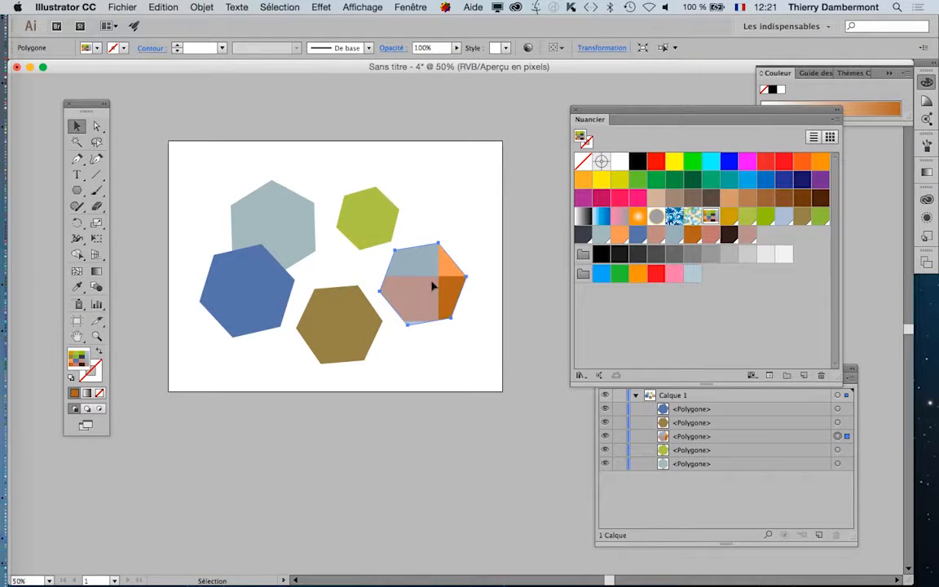
# - Fill the grey-blue hexagon with the same multicoloured grid pattern swatch
pyautogui.moveTo(601, 121); pyautogui.dragTo(601, 137)
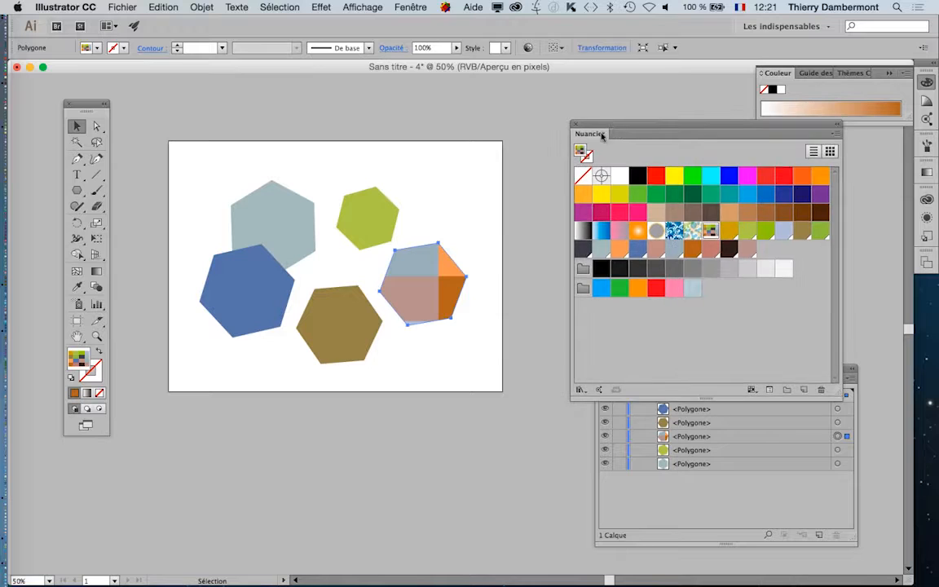
pyautogui.click(252, 208)
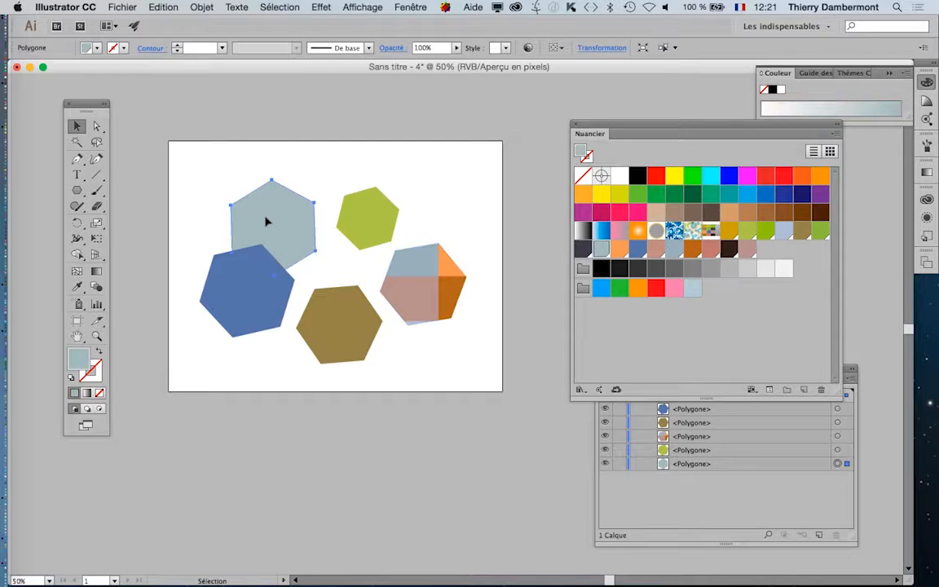
pyautogui.click(711, 231)
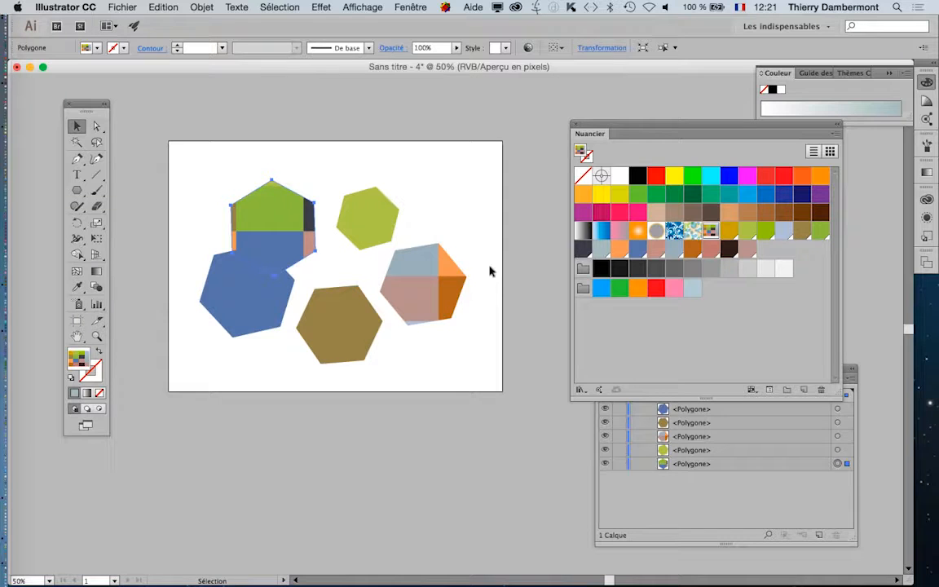
pyautogui.click(432, 275)
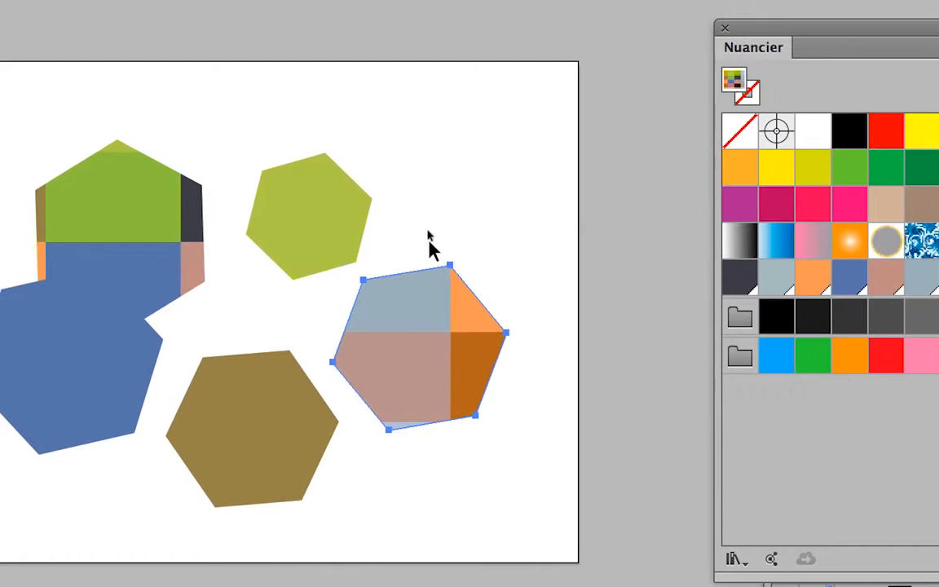
pyautogui.click(433, 193)
pyautogui.click(429, 269)
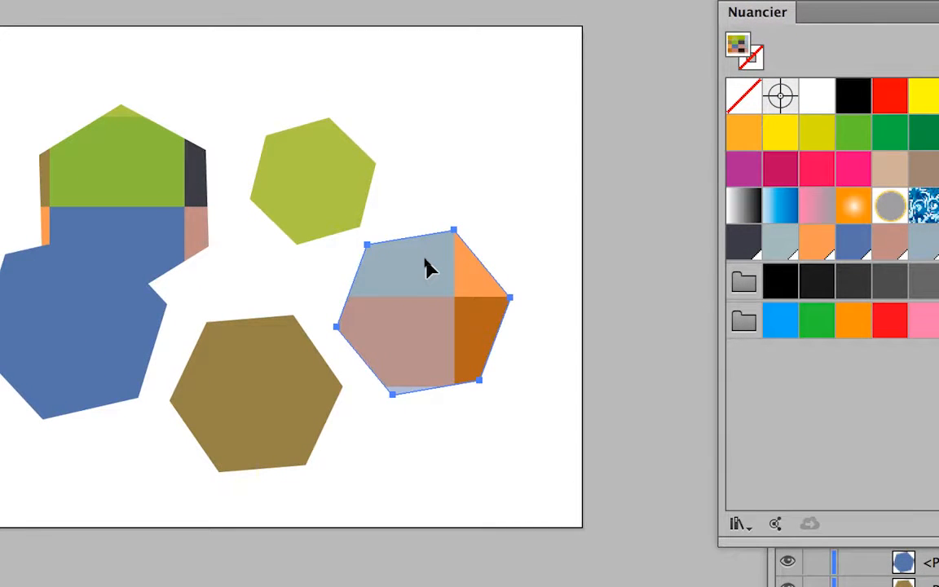
pyautogui.click(422, 228)
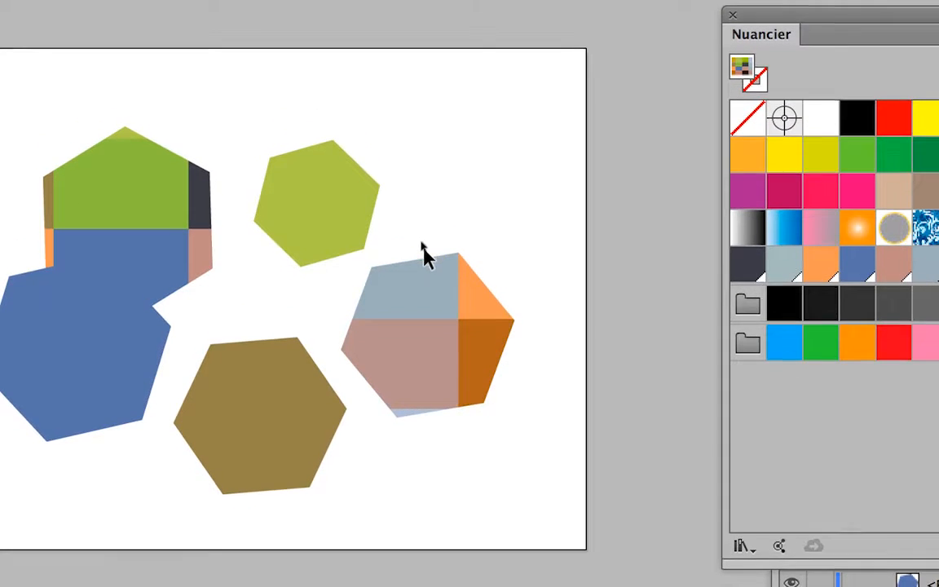
pyautogui.click(425, 263)
# - Move the pattern-filled hexagon above the blue one up until the two no longer overlap
pyautogui.click(187, 265)
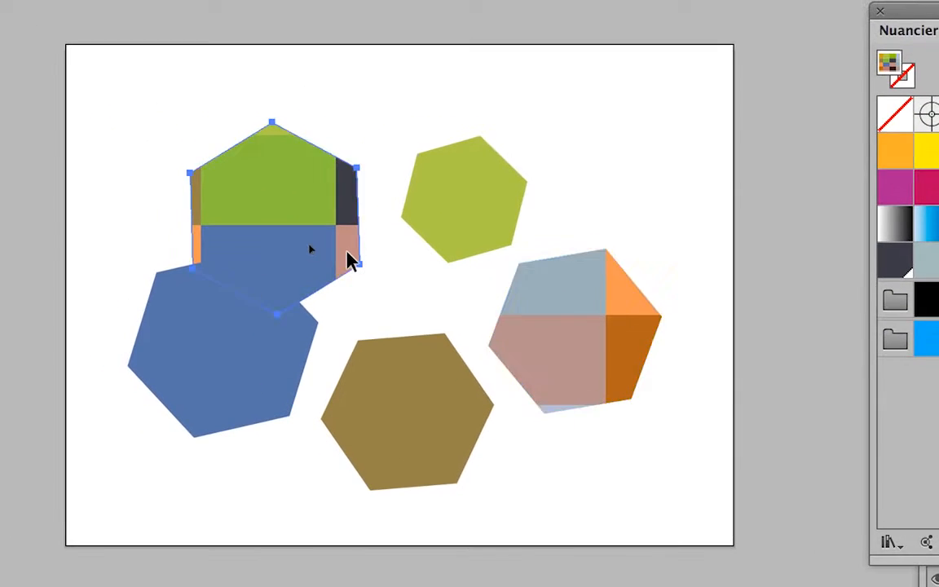
pyautogui.moveTo(304, 257); pyautogui.dragTo(305, 215)
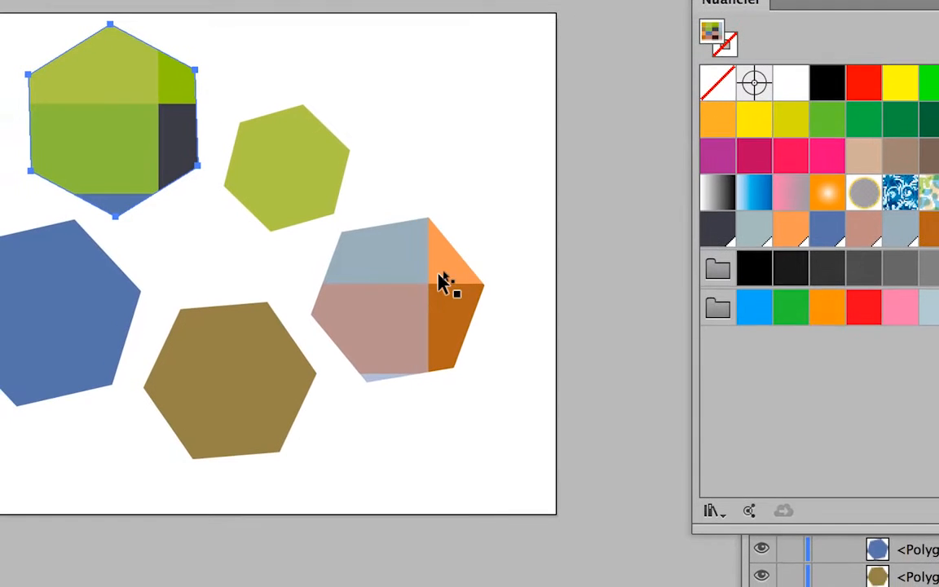
pyautogui.click(141, 318)
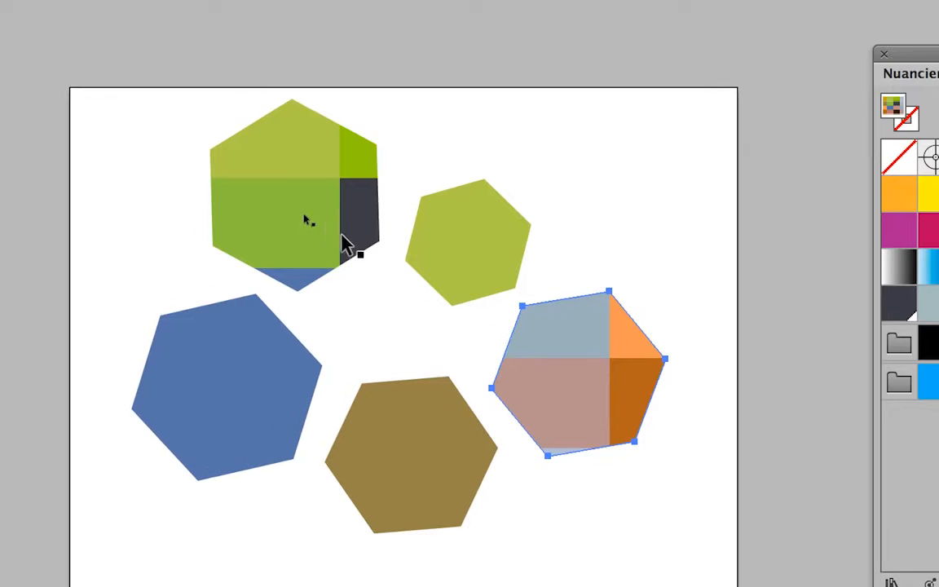
pyautogui.click(171, 171)
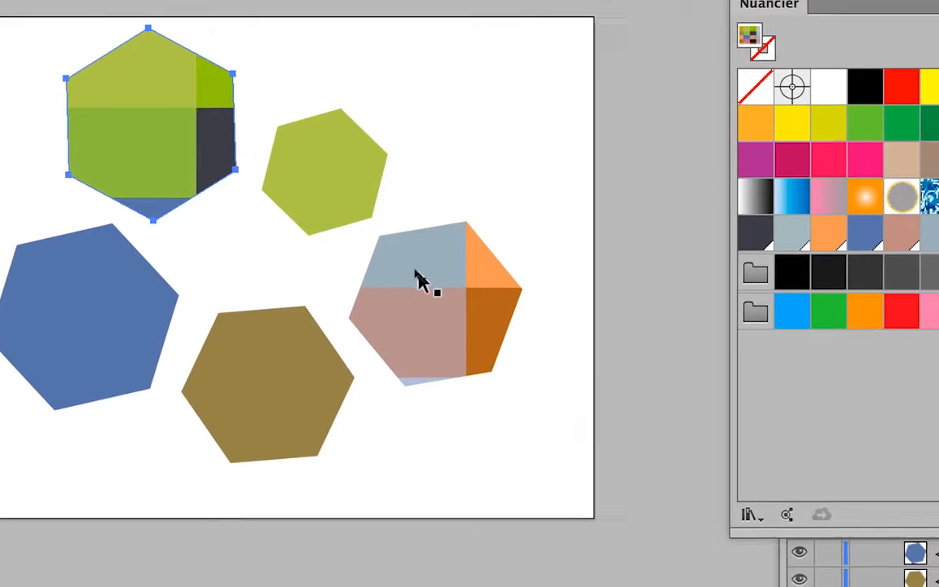
# - Start scaling the pattern-filled hexagon beside the khaki one, with pattern transformation and preview enabled and object transformation disabled
pyautogui.click(541, 336)
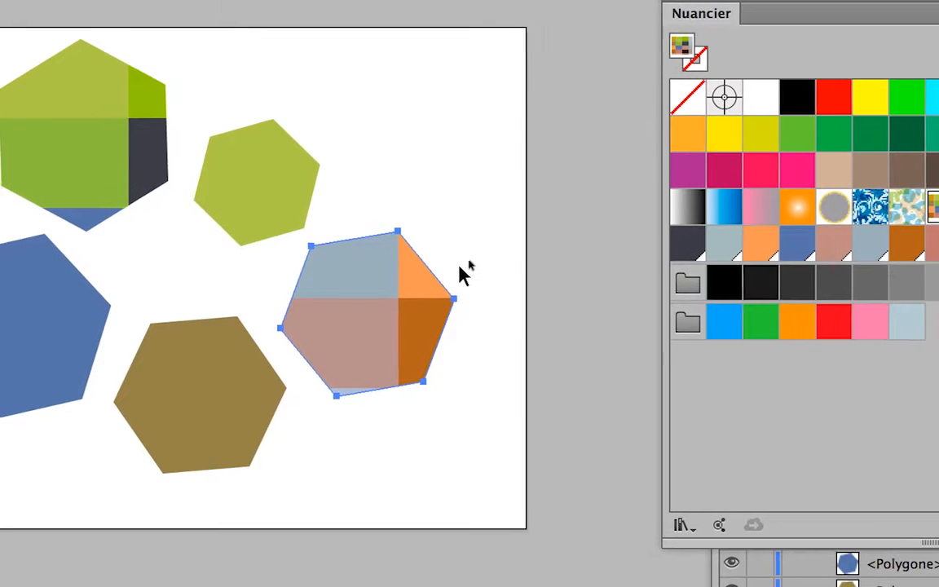
pyautogui.press('a')
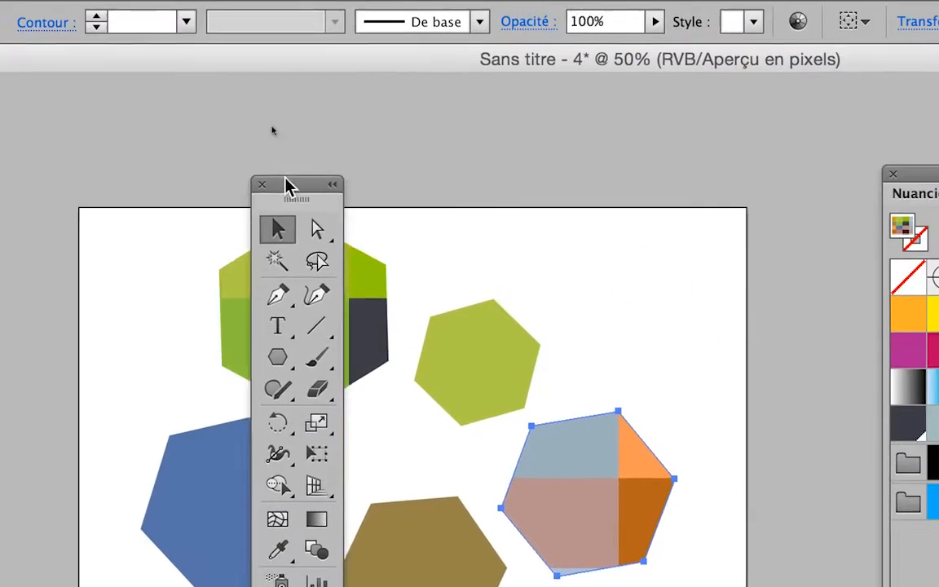
pyautogui.moveTo(287, 185); pyautogui.dragTo(329, 168)
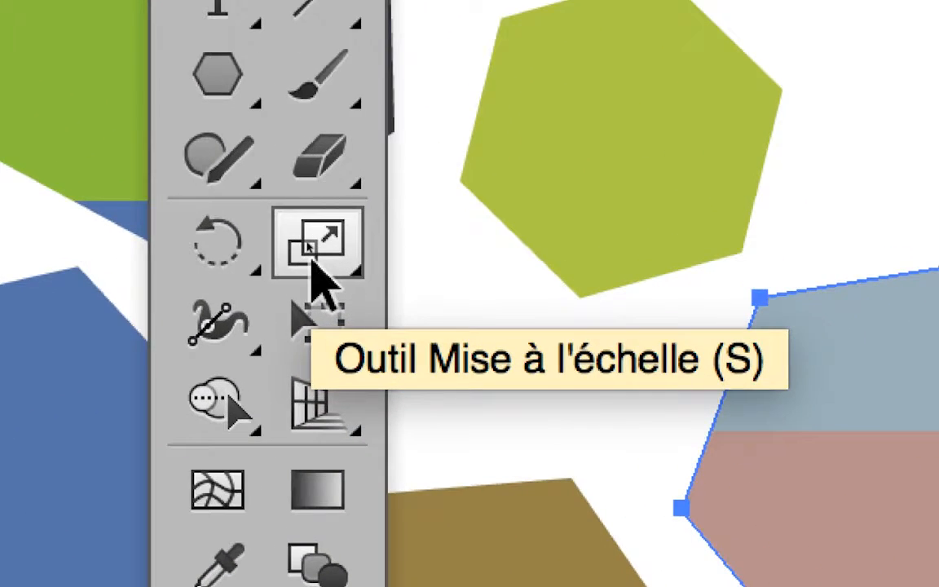
pyautogui.click(318, 273)
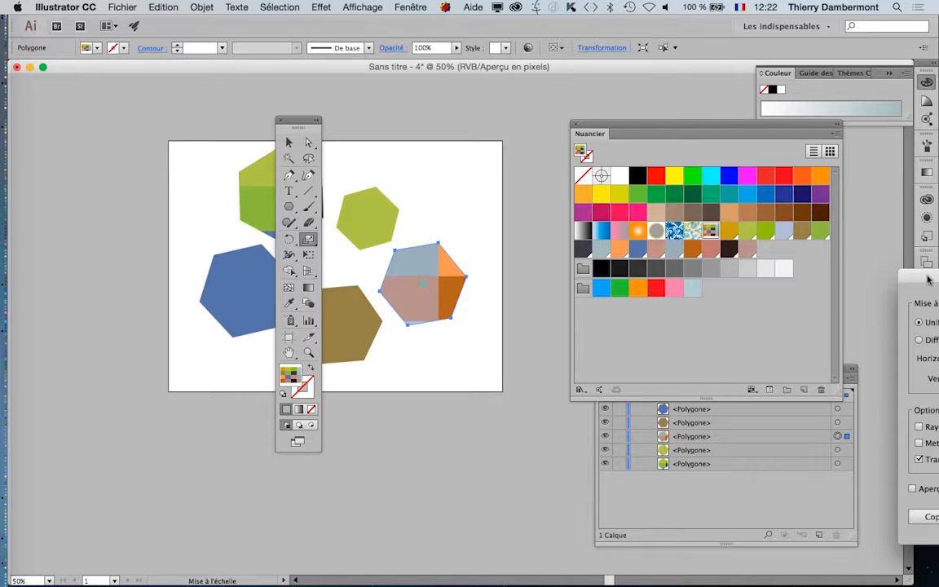
pyautogui.moveTo(925, 284); pyautogui.dragTo(526, 96)
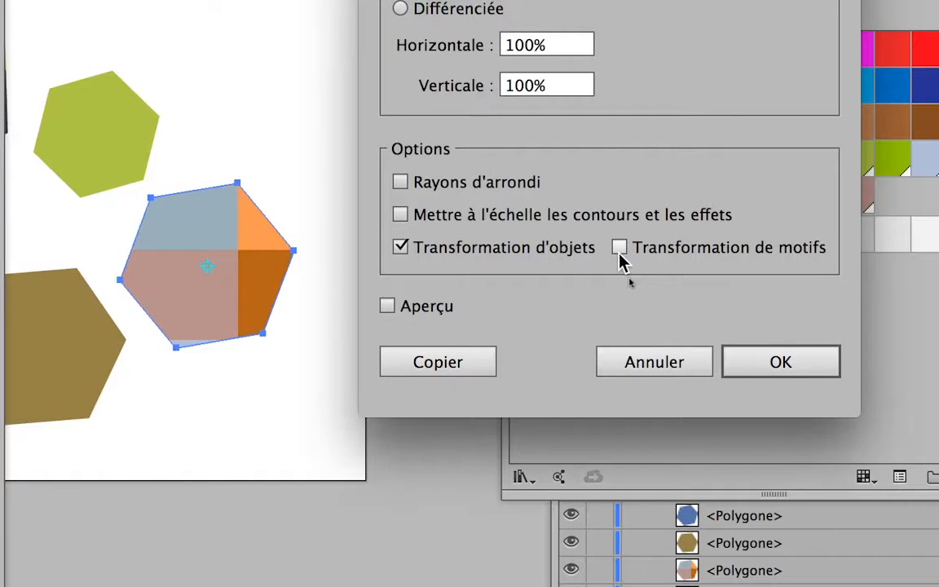
pyautogui.click(619, 250)
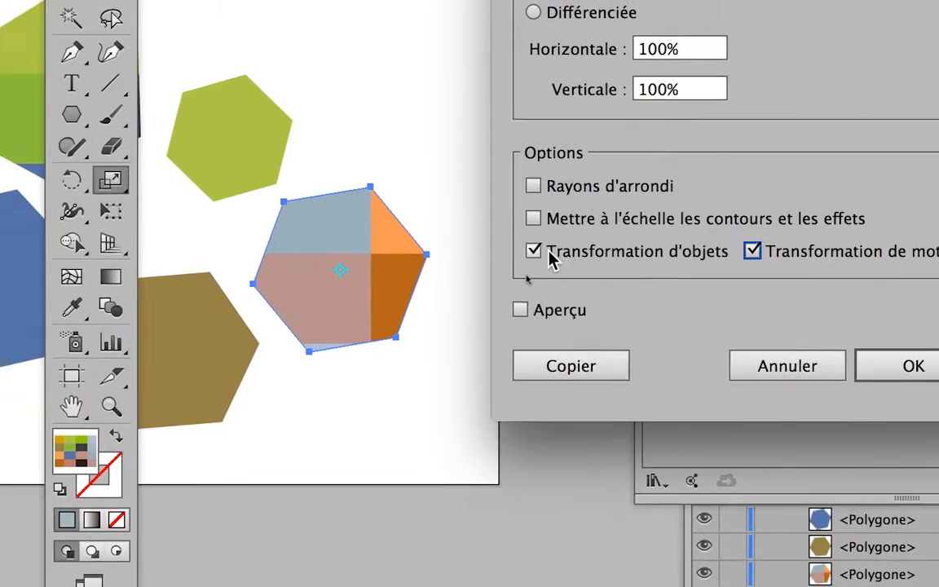
pyautogui.click(538, 252)
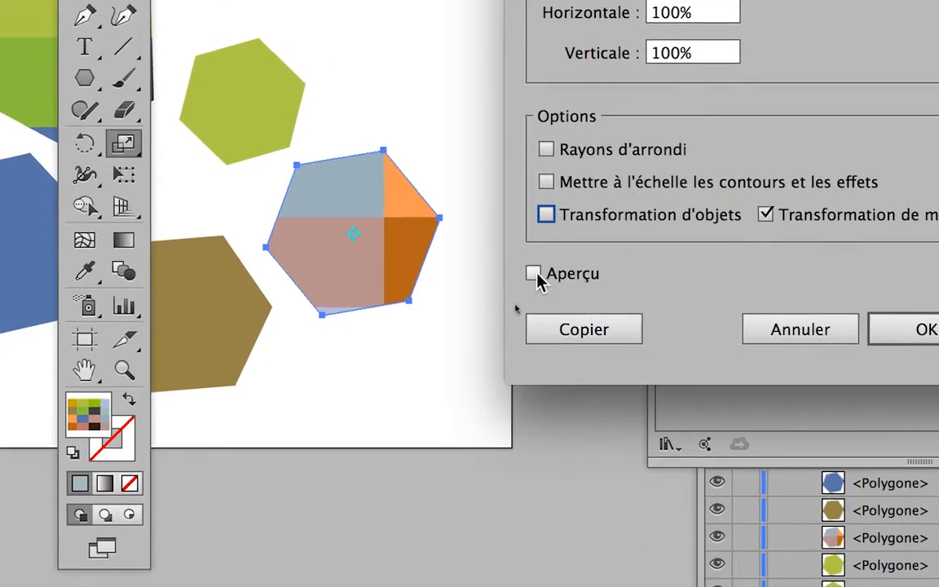
pyautogui.click(525, 310)
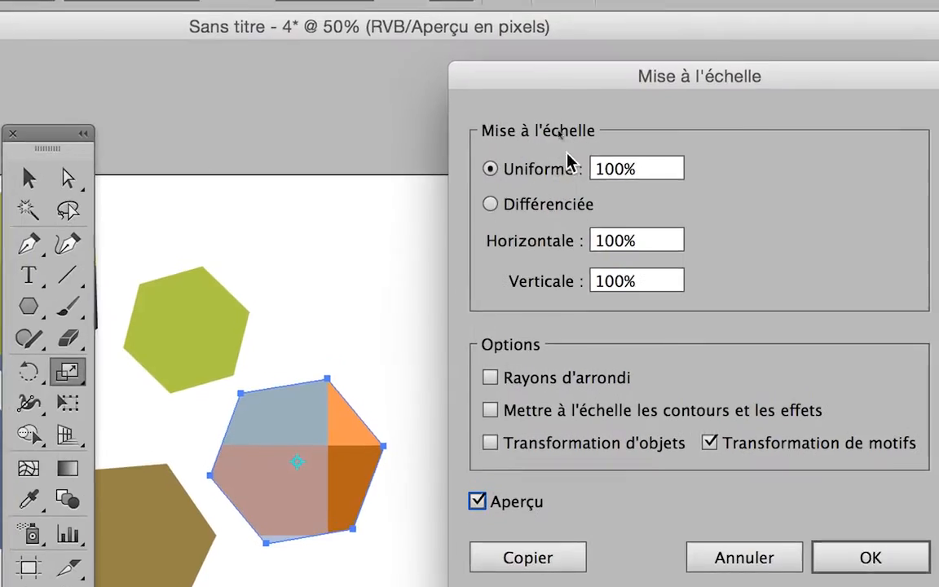
# - Try a uniform scale of 25% on the hexagon's pattern
pyautogui.doubleClick(603, 168)
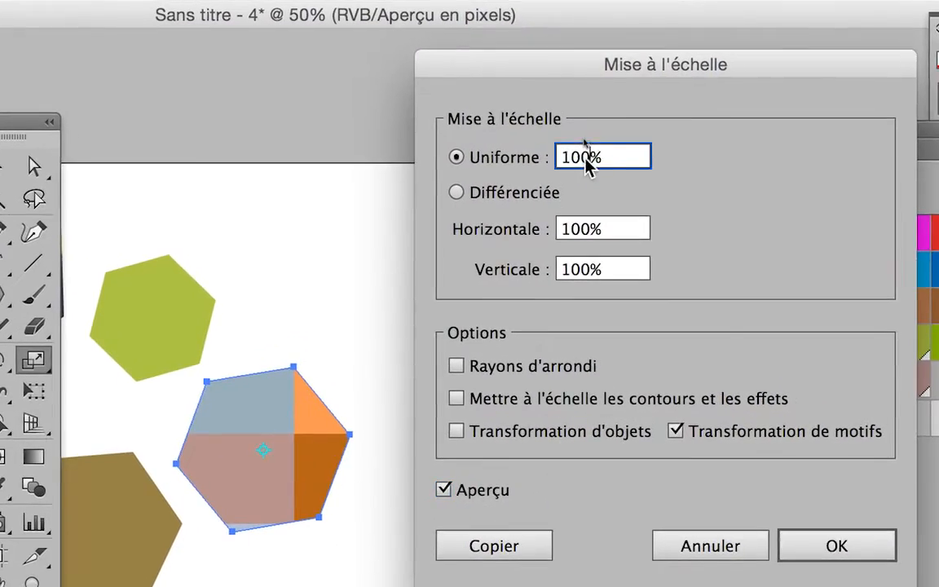
pyautogui.write('25')
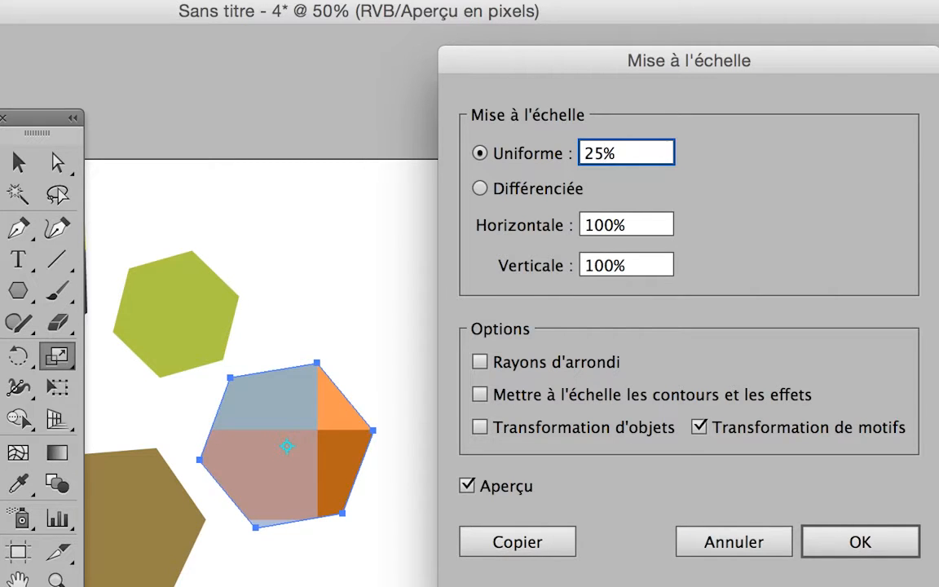
pyautogui.press('Tab')
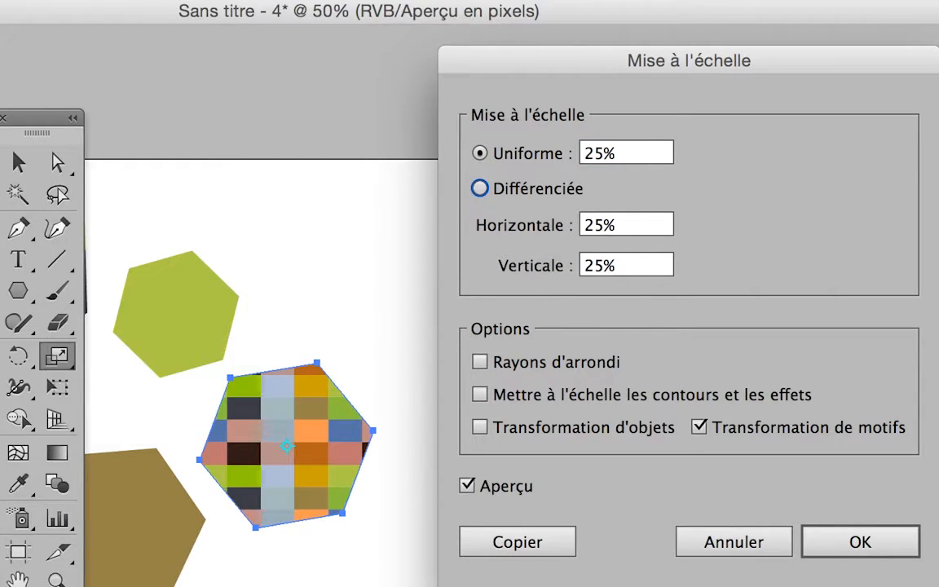
# - Set the pattern's uniform scale to 15% and apply it to the hexagon
pyautogui.doubleClick(599, 153)
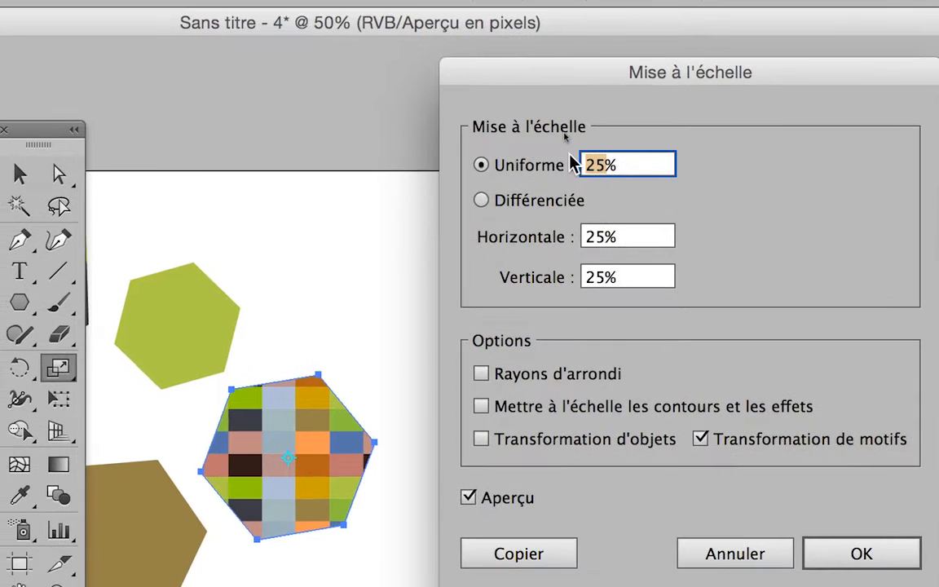
pyautogui.write('15')
pyautogui.press('Tab')
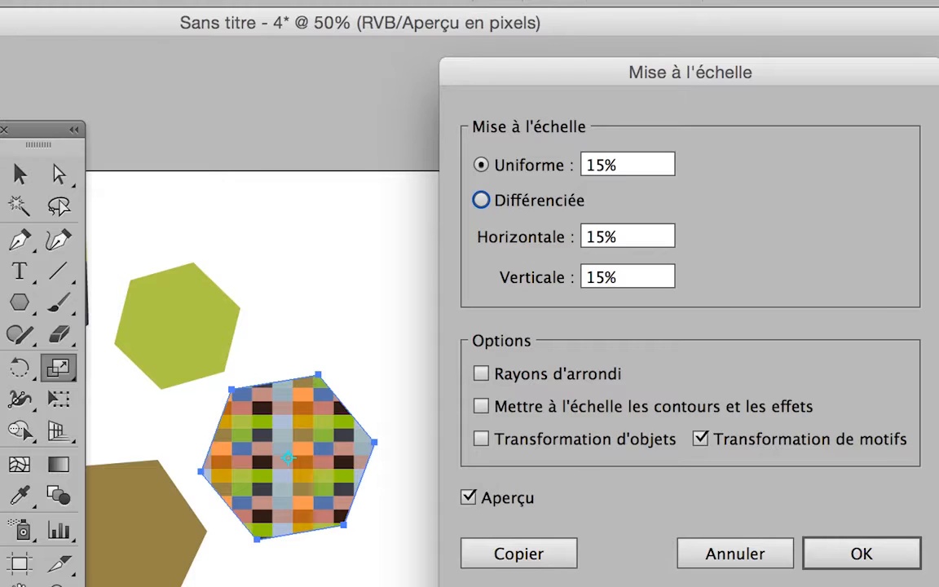
pyautogui.press('Return')
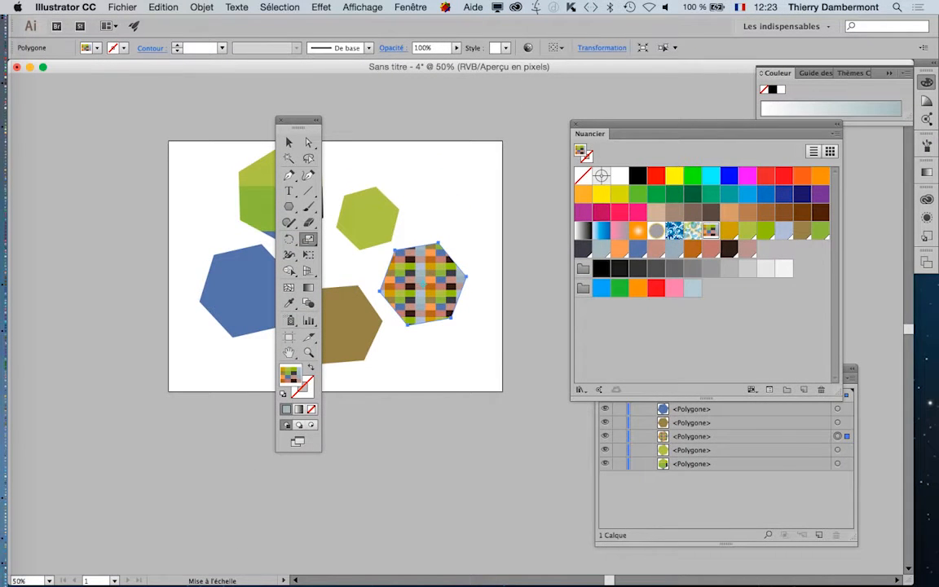
# - Scale only the grid pattern inside the hexagon above the blue one uniformly to 50%
pyautogui.moveTo(298, 121); pyautogui.dragTo(98, 99)
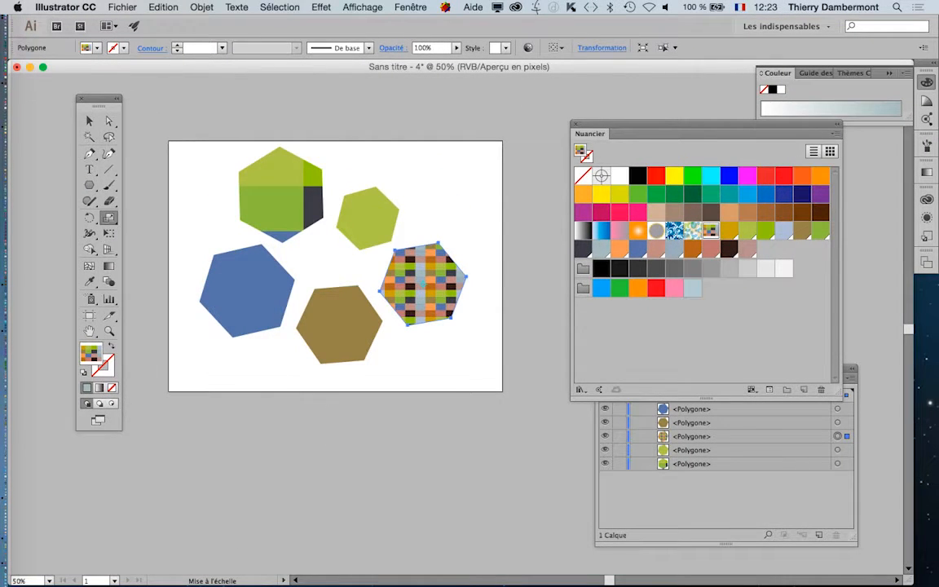
pyautogui.press('v')
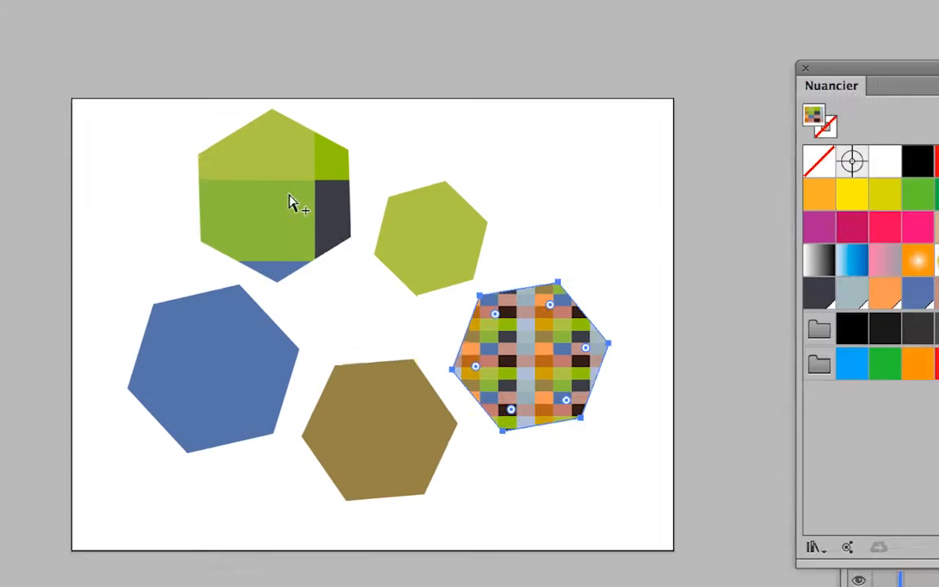
pyautogui.click(289, 198)
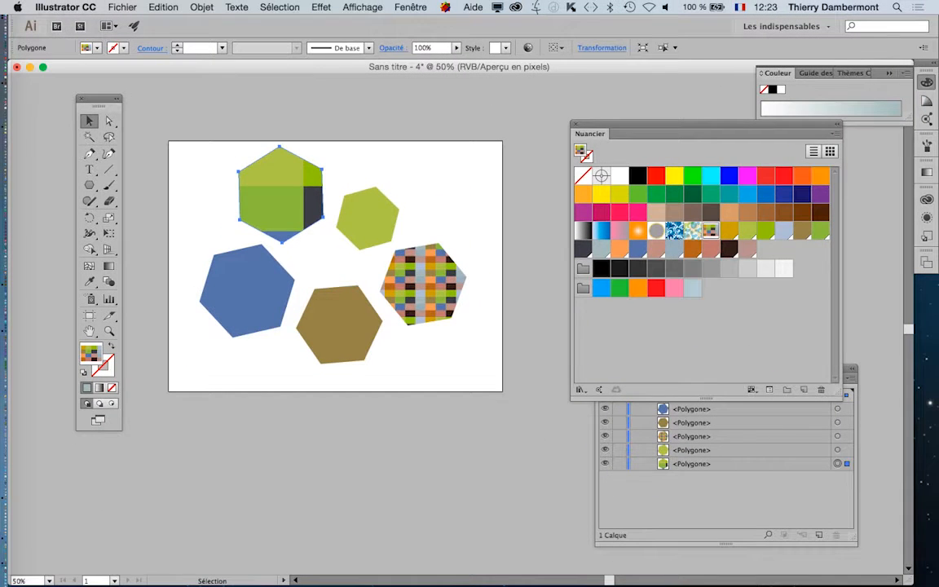
pyautogui.doubleClick(109, 218)
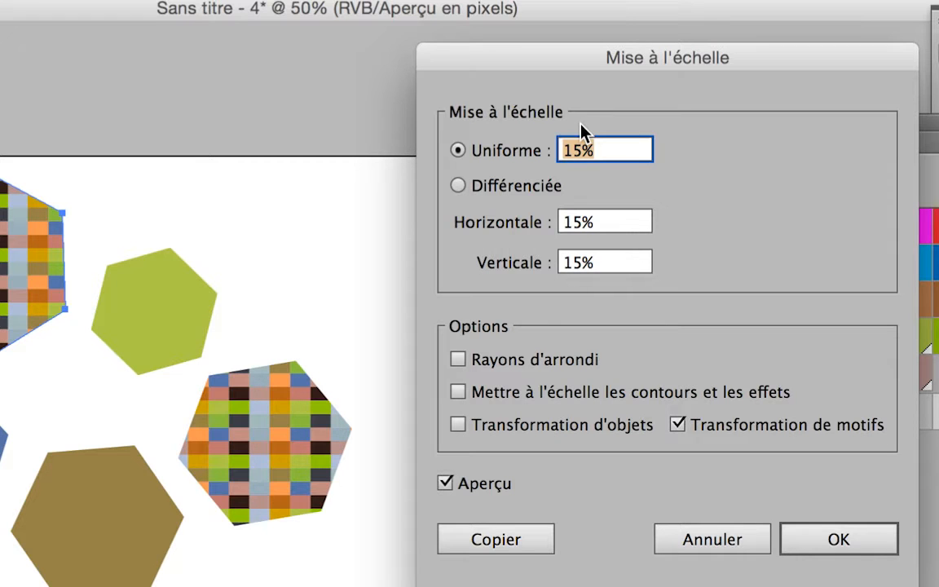
pyautogui.write('50')
pyautogui.press('Tab')
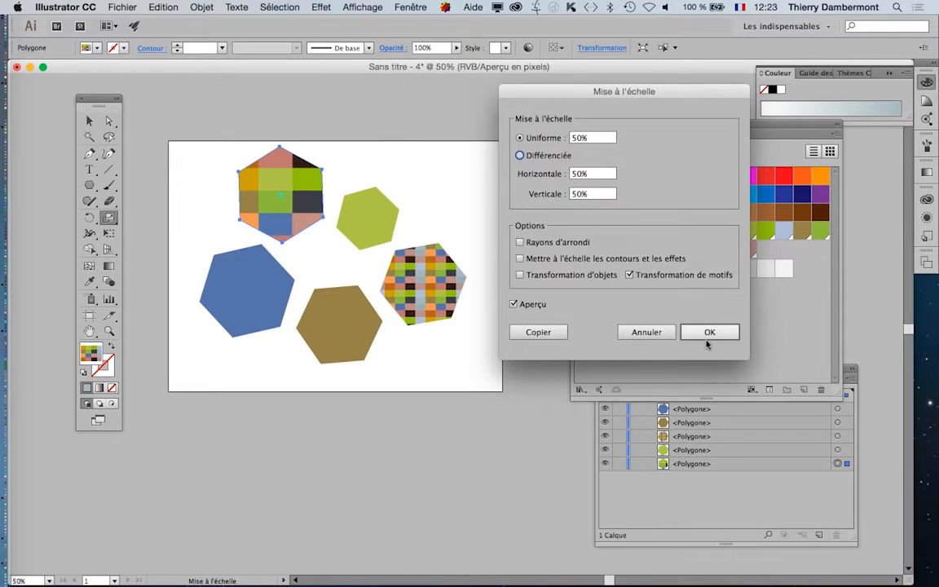
pyautogui.click(839, 539)
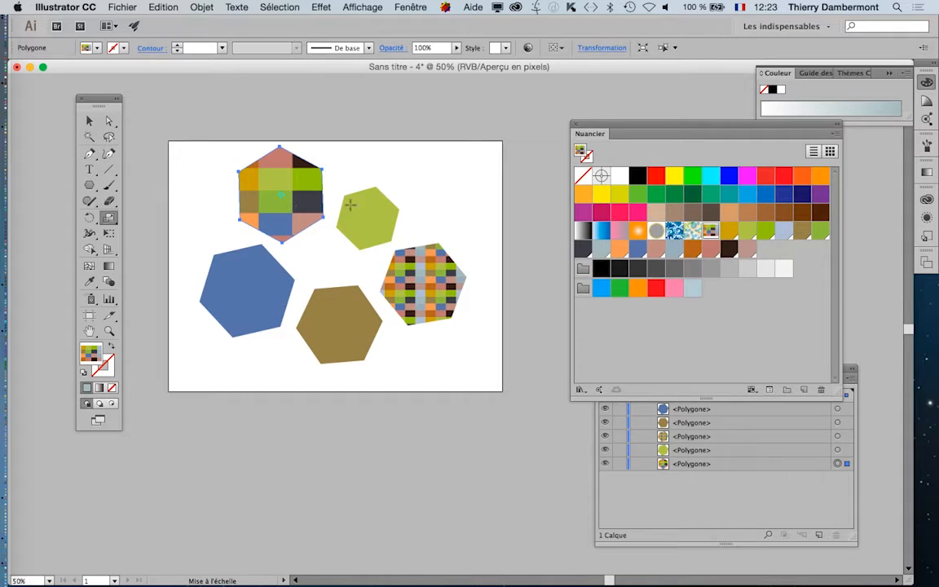
# - Compare the pattern scale in the two grid-filled hexagons by selecting each alternately, and end with nothing selected
pyautogui.click(89, 121)
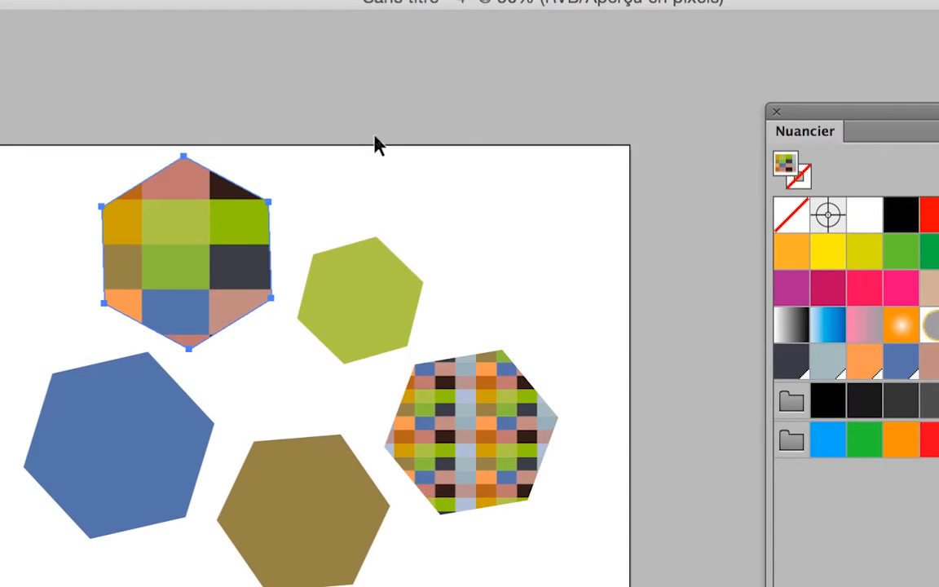
pyautogui.click(334, 165)
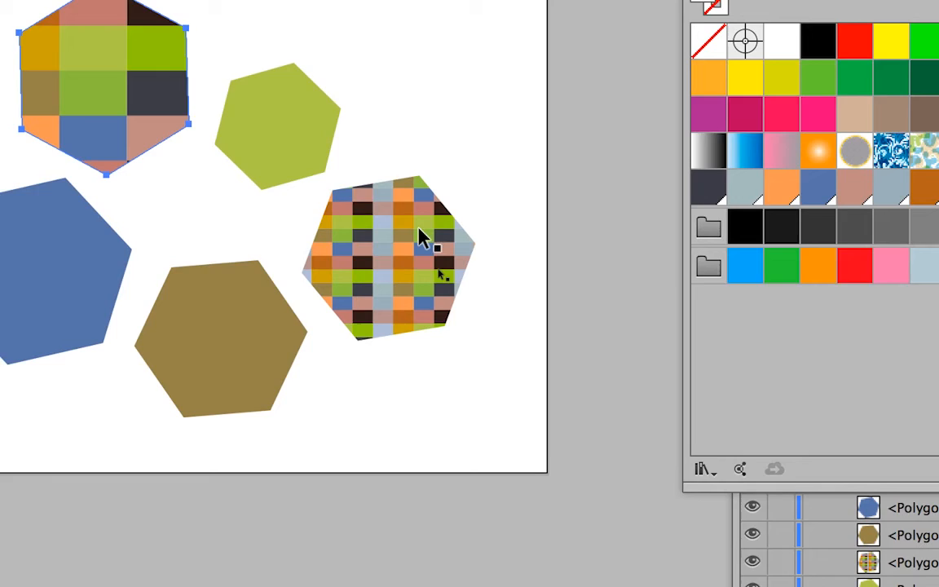
pyautogui.click(607, 358)
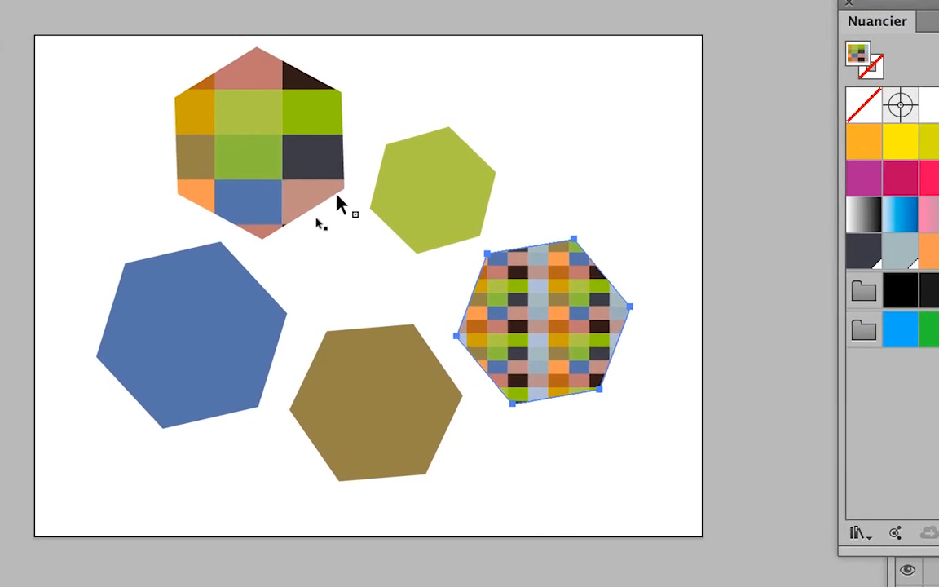
pyautogui.click(336, 199)
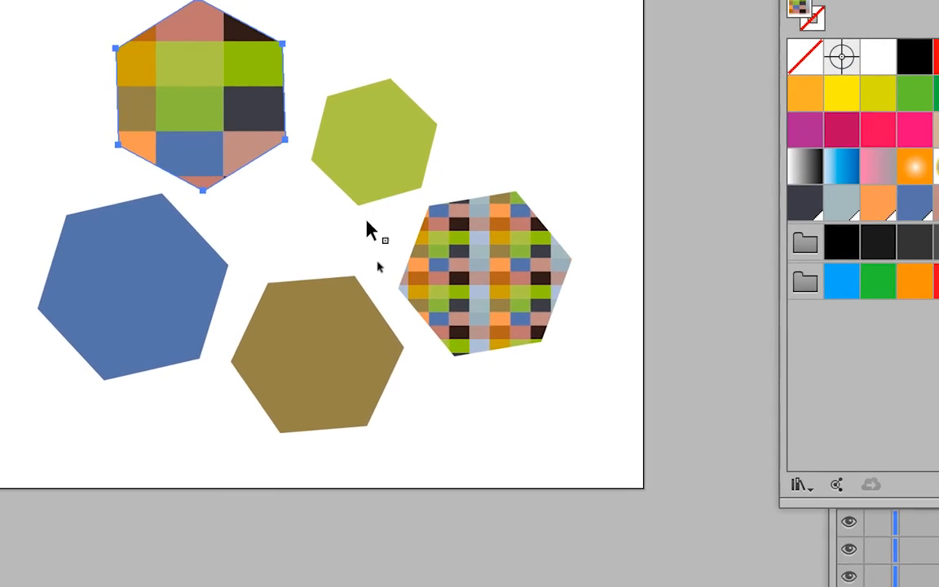
pyautogui.click(486, 297)
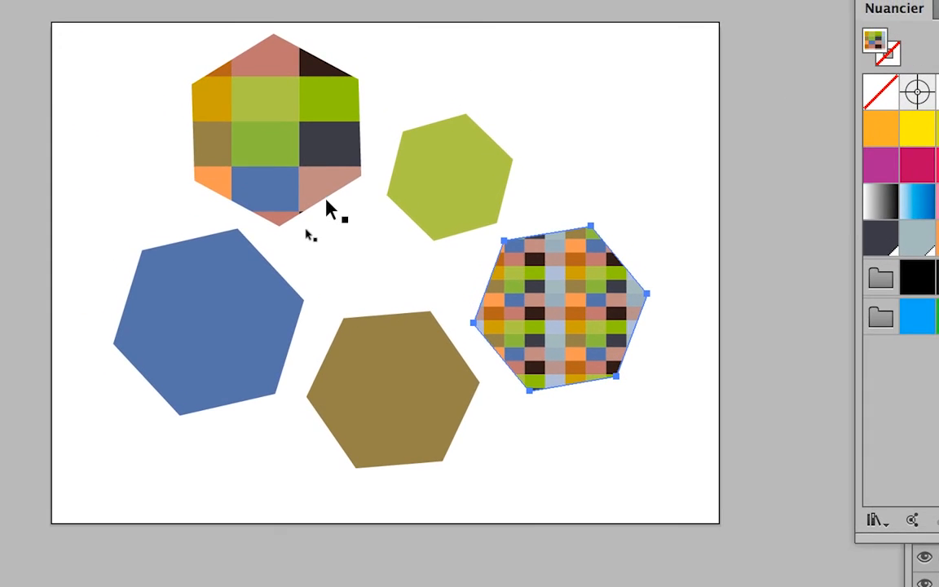
pyautogui.click(212, 148)
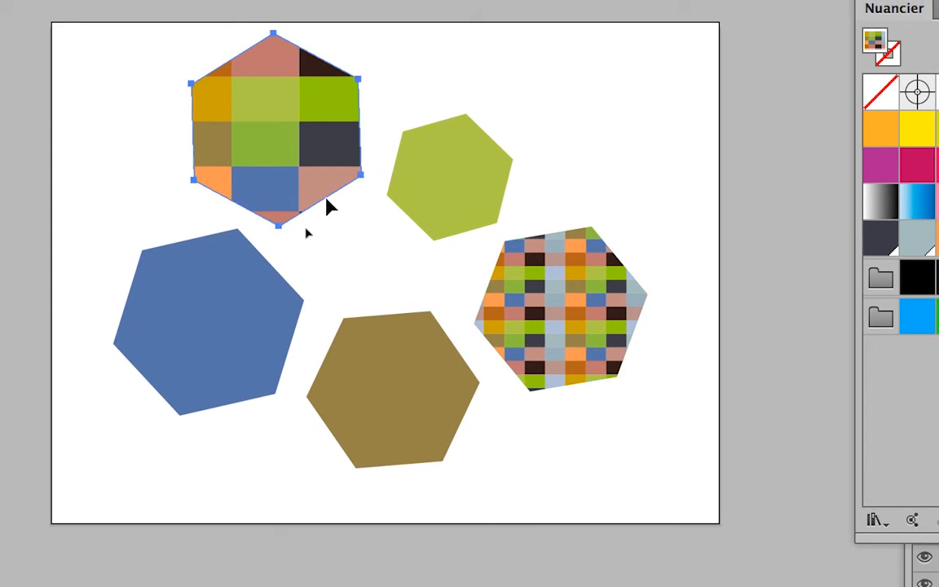
pyautogui.click(235, 166)
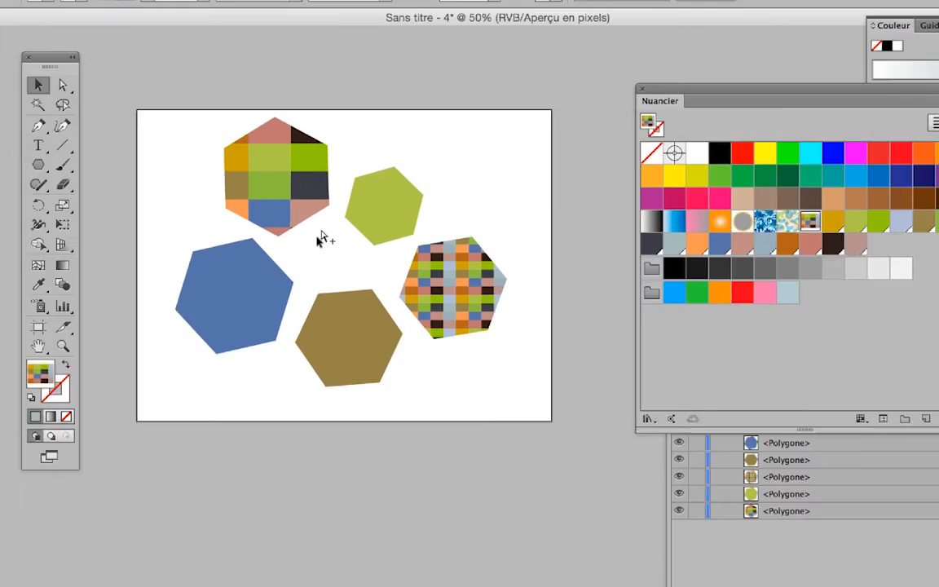